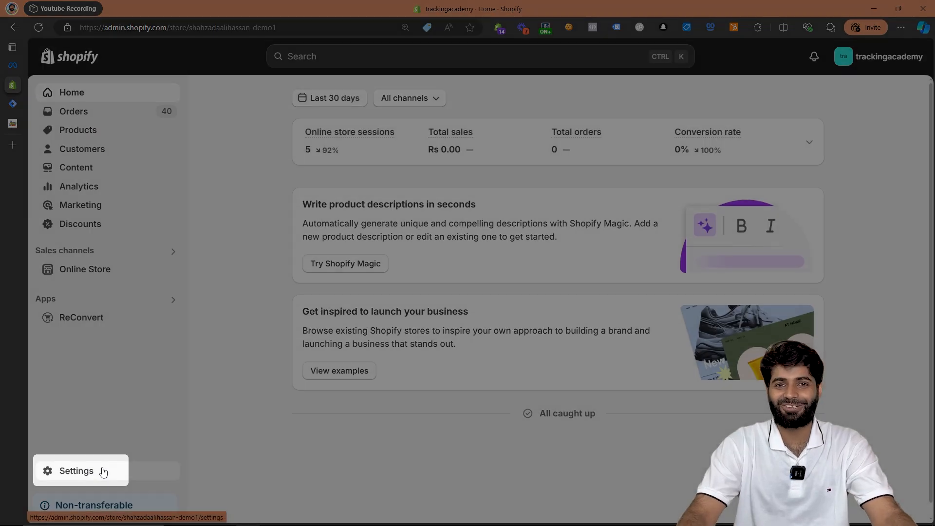
Step: In the store's Customer events settings, add a custom pixel named "Meta InitiateCheckout DataLaye"
click(103, 471)
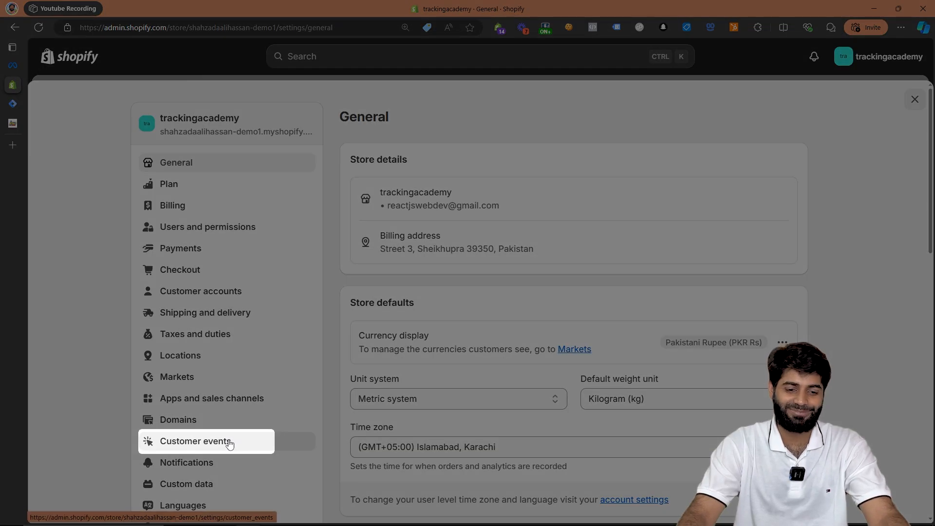
click(231, 441)
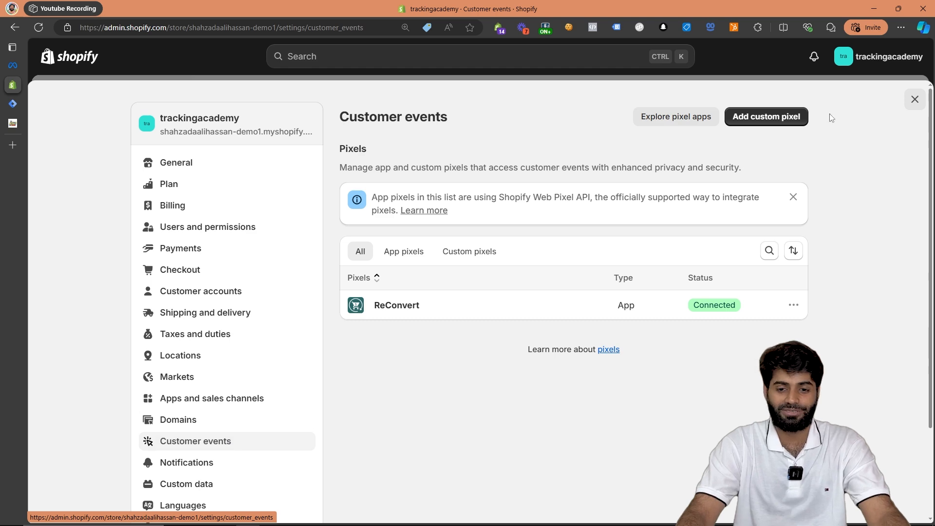
click(750, 117)
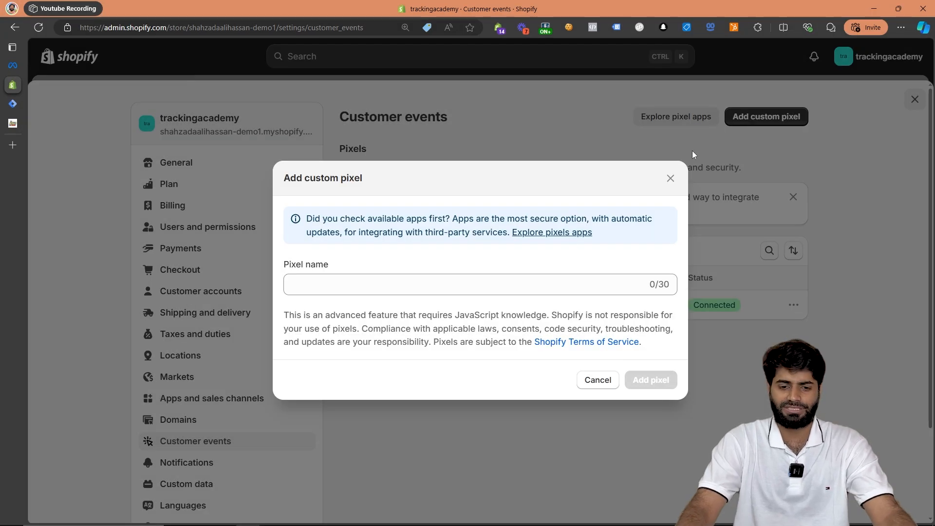
click(459, 287)
text(Meta Initai)
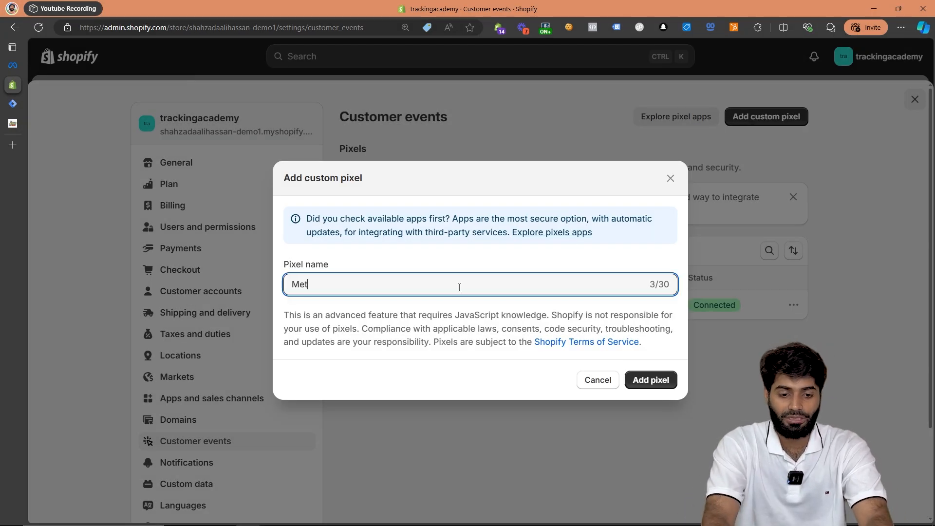
key(BackSpace)
key(BackSpace)
text(iateCheckout DataLaye)
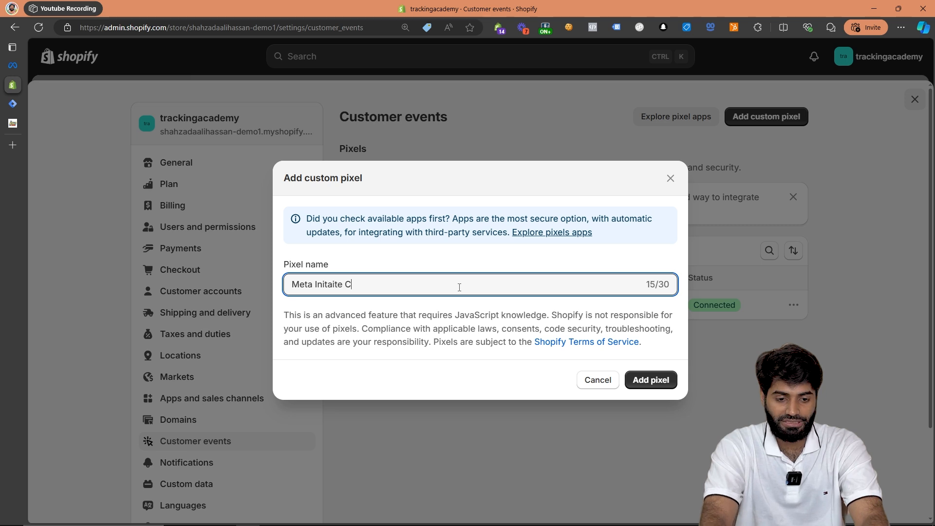
click(652, 379)
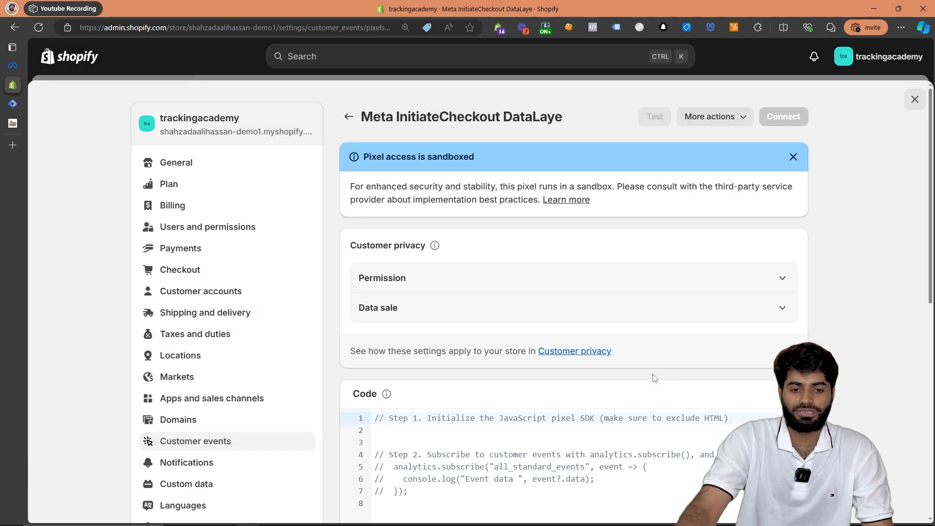
Step: Set the pixel's customer privacy permission to Not required and its data sale to "Data collected does not qualify as data sale"
click(492, 282)
click(411, 405)
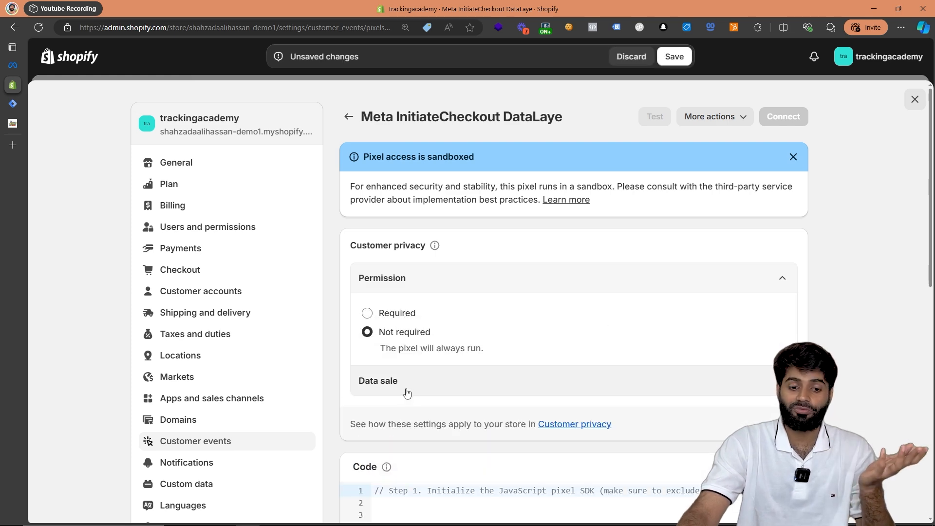
click(405, 391)
click(418, 469)
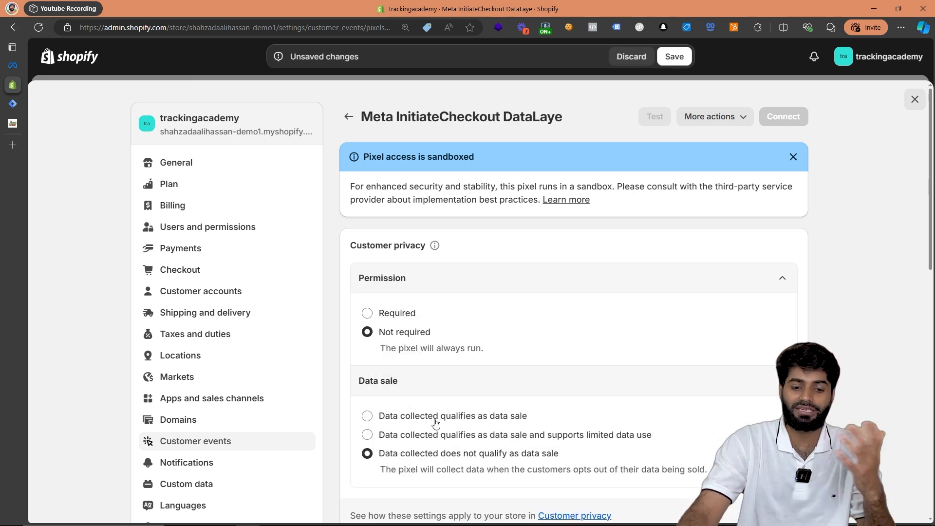
Step: Delete all the placeholder code from the pixel's code editor
scroll(532, 339, down, 9)
drag(502, 300, 376, 148)
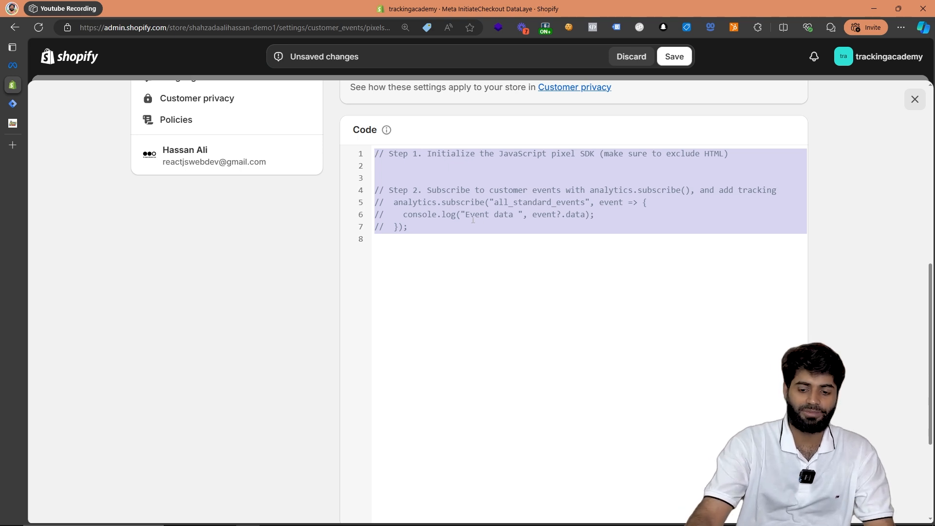
key(BackSpace)
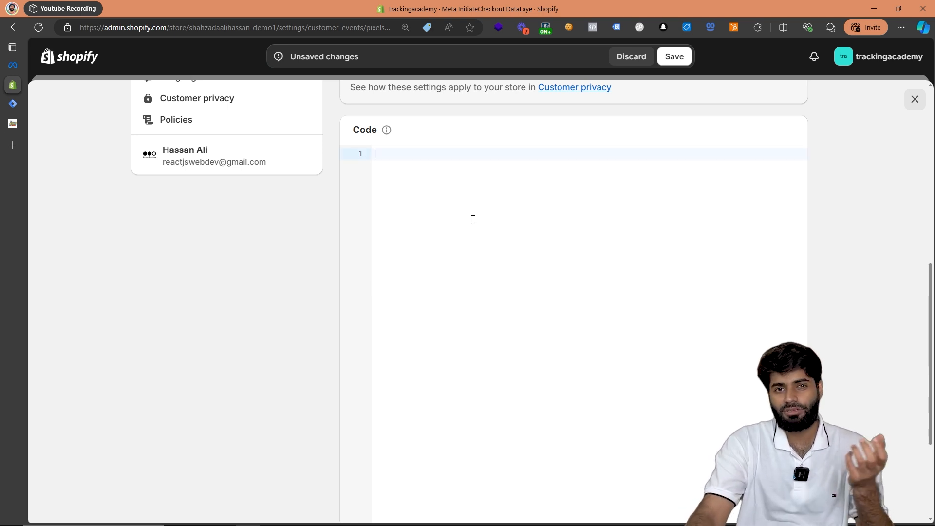
Step: Copy the Begin Checkout DataLayer code from the TrackingAcademy blog article and paste it into the Shopify pixel's code editor
click(12, 124)
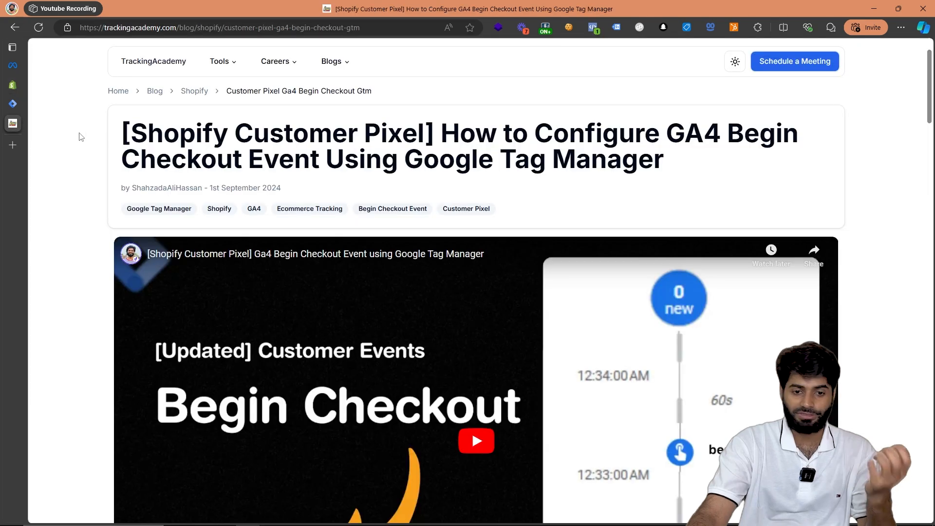
scroll(218, 209, down, 15)
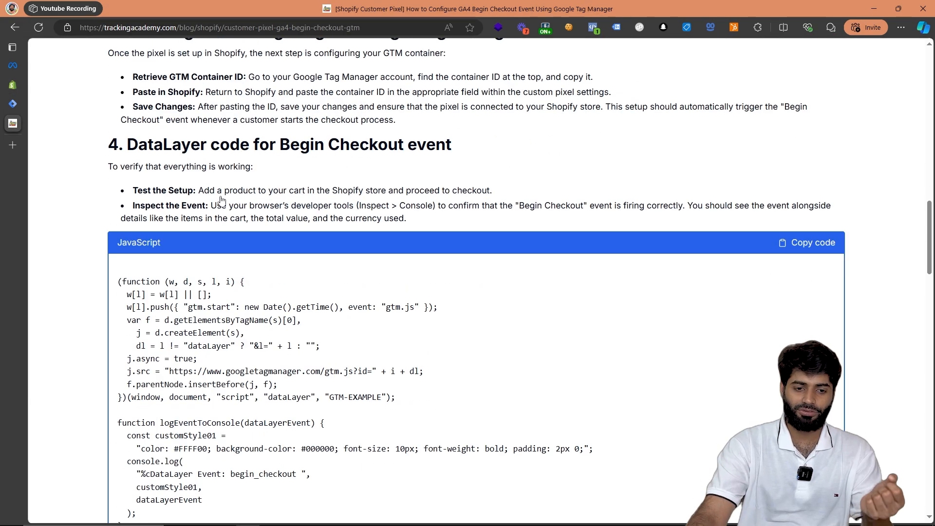
drag(134, 276, 477, 399)
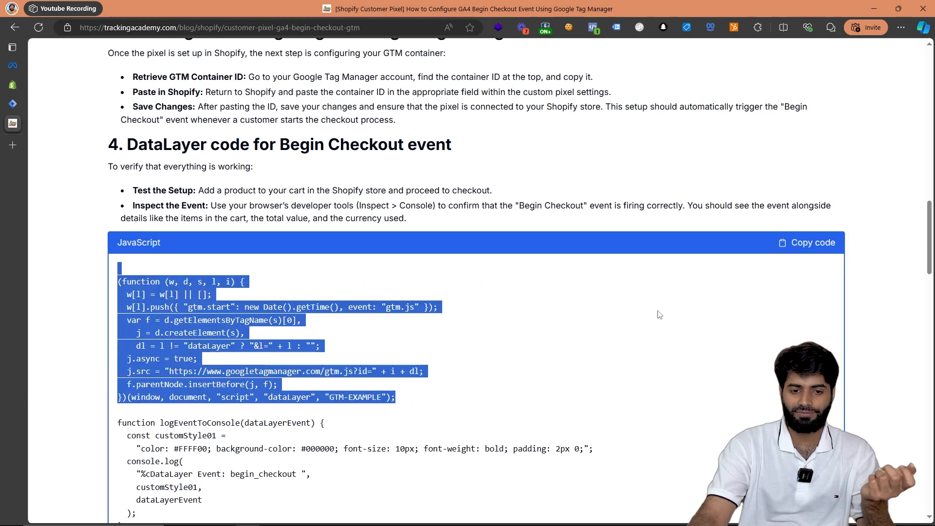
click(807, 249)
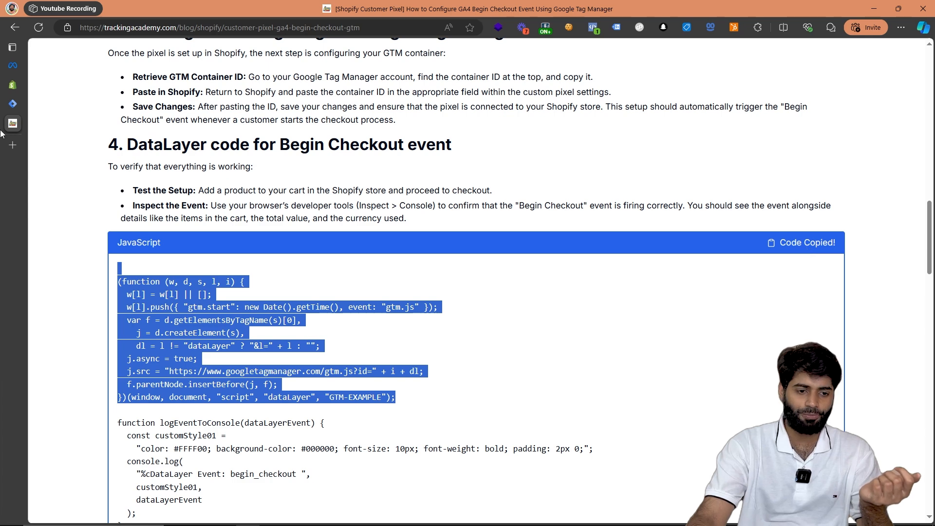
mouse_move(11, 107)
click(14, 85)
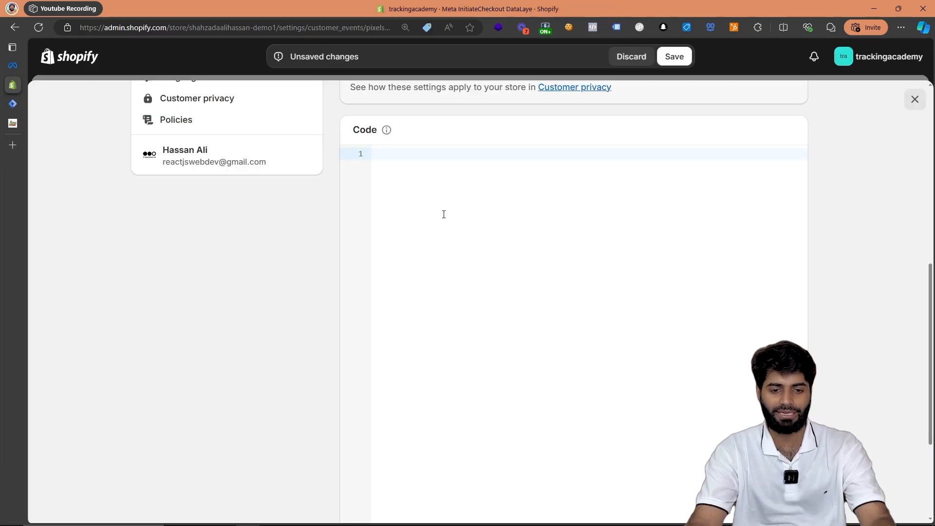
key(ctrl+v)
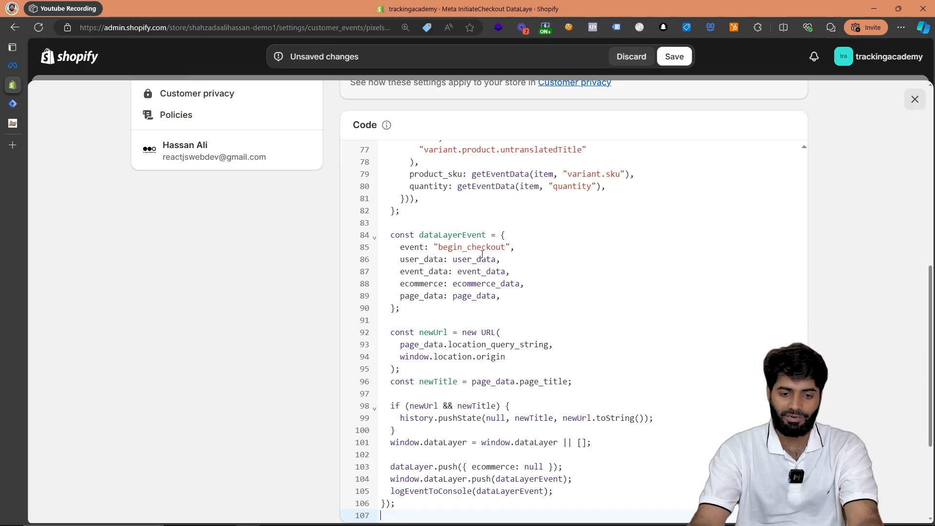
double_click(478, 244)
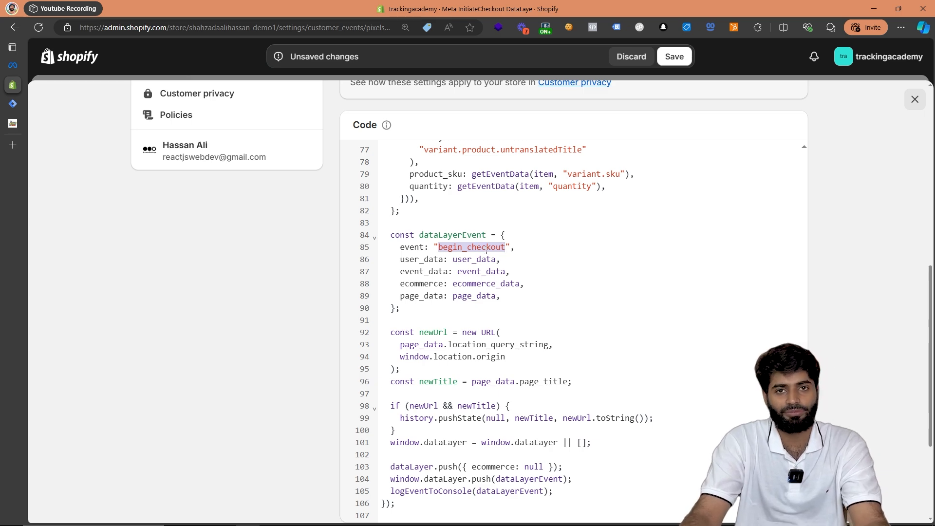
Step: Replace EXAMPLE in the code's GTM-EXAMPLE placeholder with the container ID suffix copied from Google Tag Manager's install snippet
scroll(487, 251, up, 15)
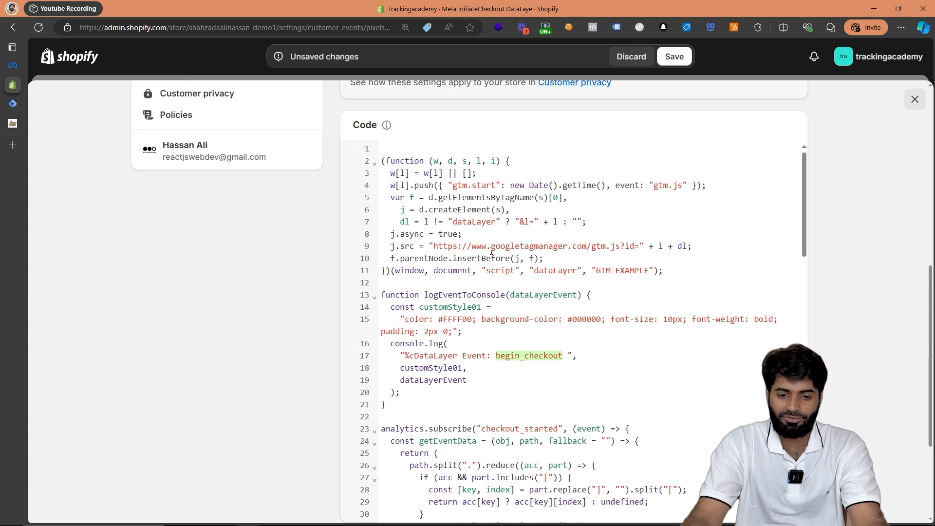
double_click(625, 270)
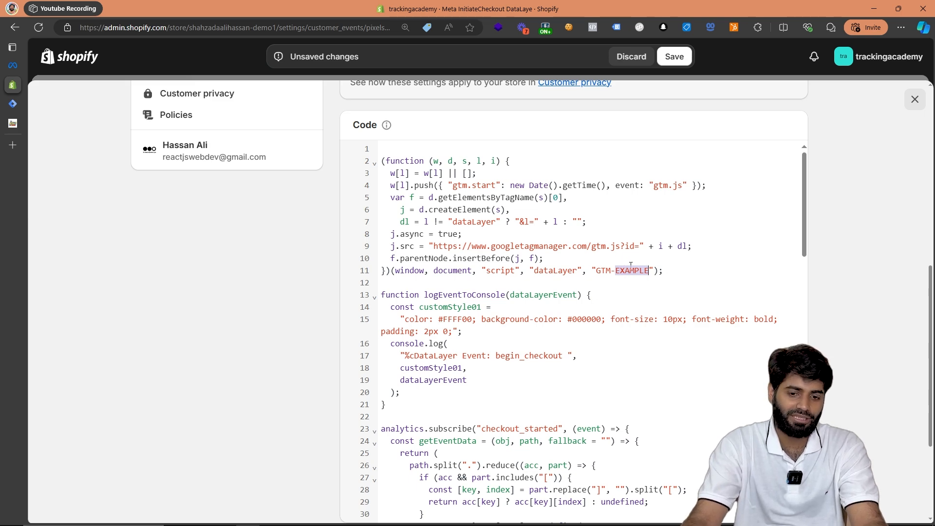
click(13, 103)
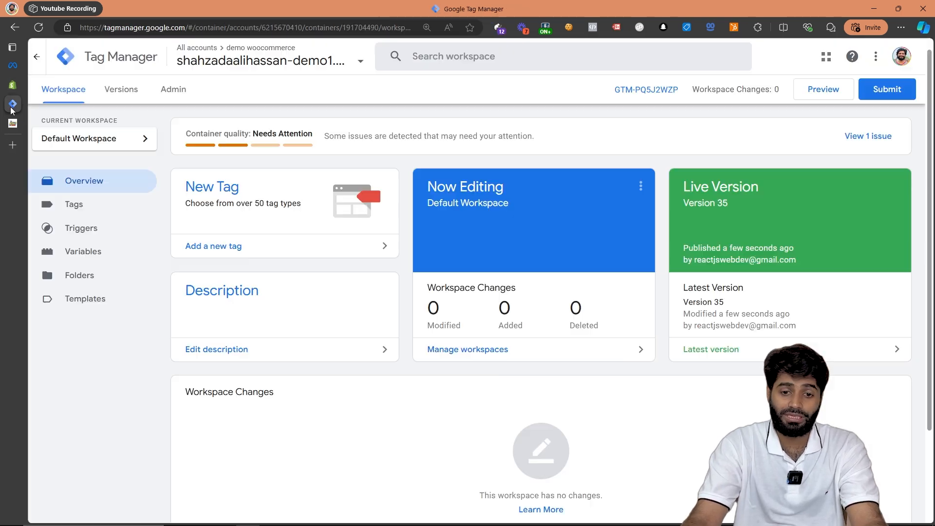
click(654, 93)
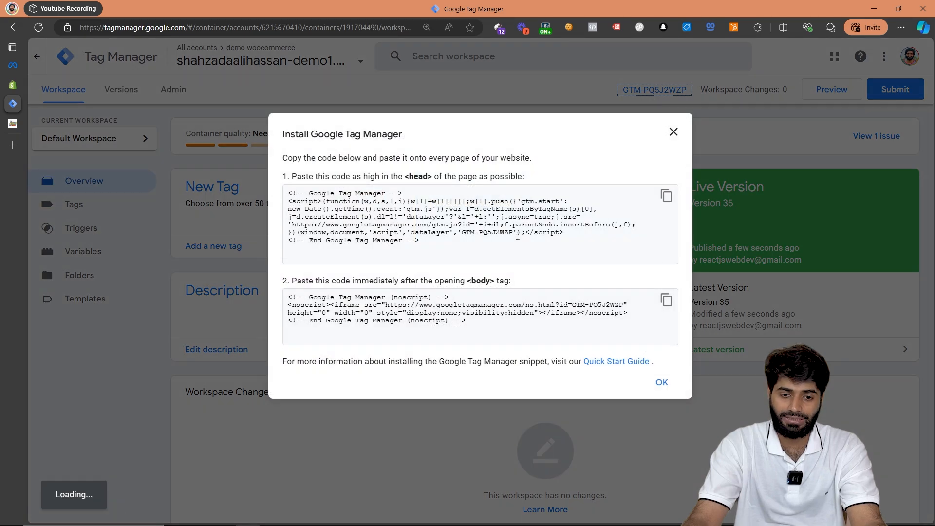
drag(515, 234, 494, 230)
double_click(507, 216)
right_click(502, 218)
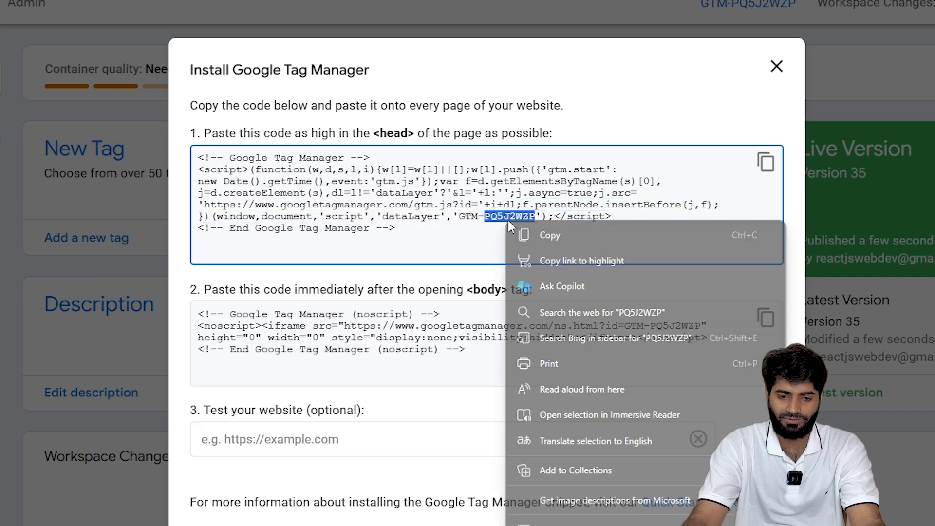
click(544, 233)
click(13, 85)
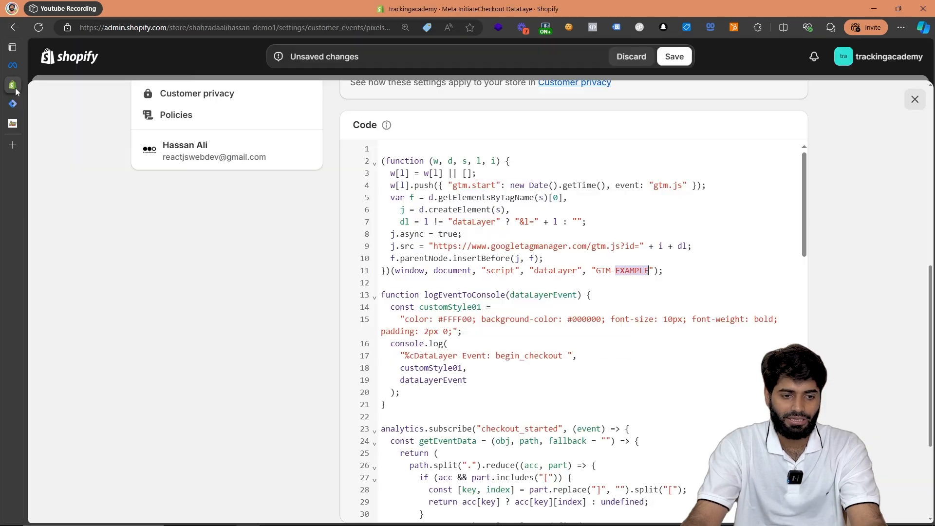
key(ctrl+v)
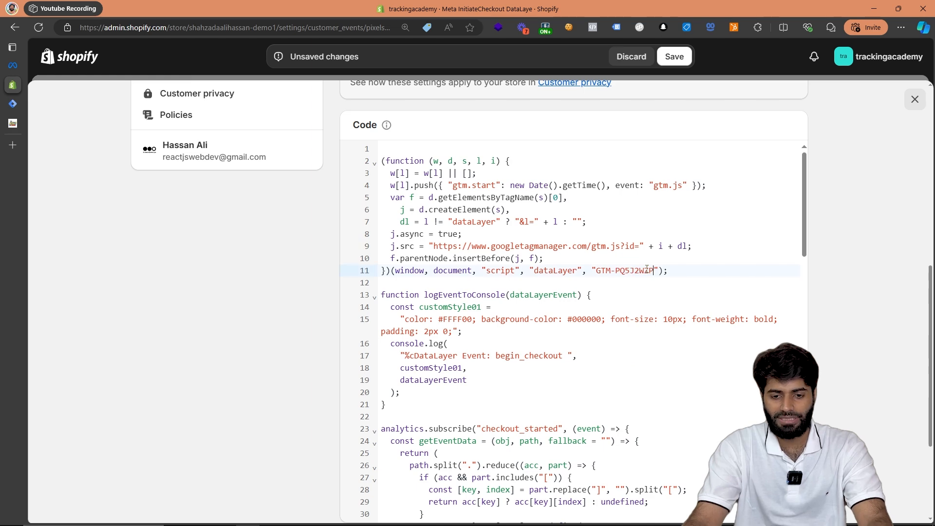
double_click(651, 270)
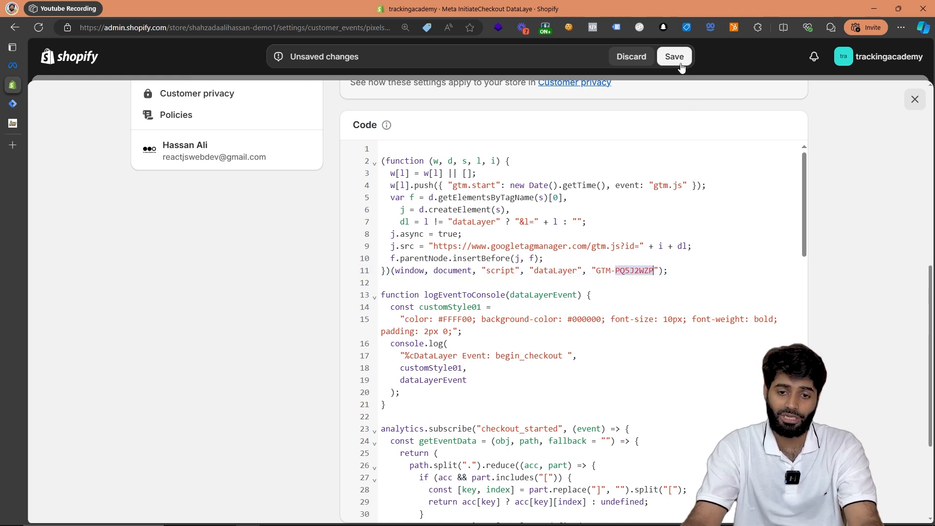
Step: Save the custom pixel and connect it to the store
click(675, 57)
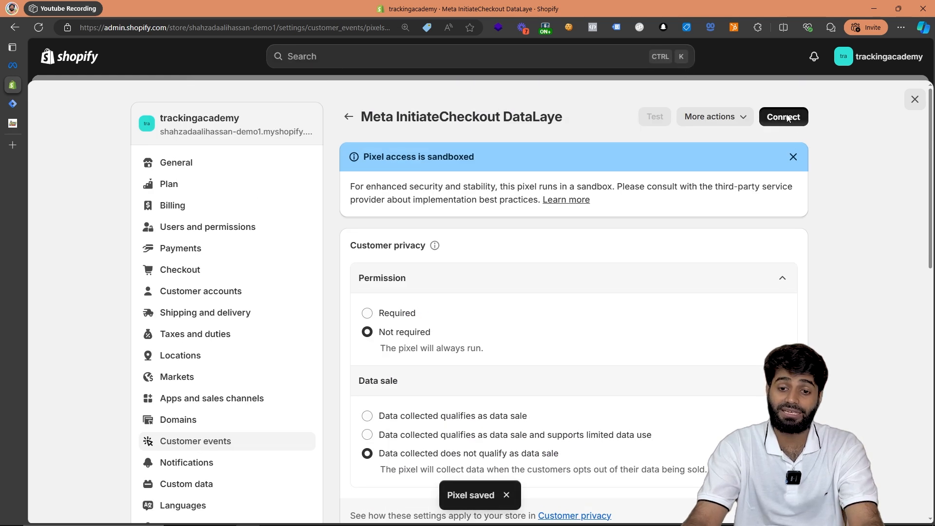
click(783, 116)
click(651, 322)
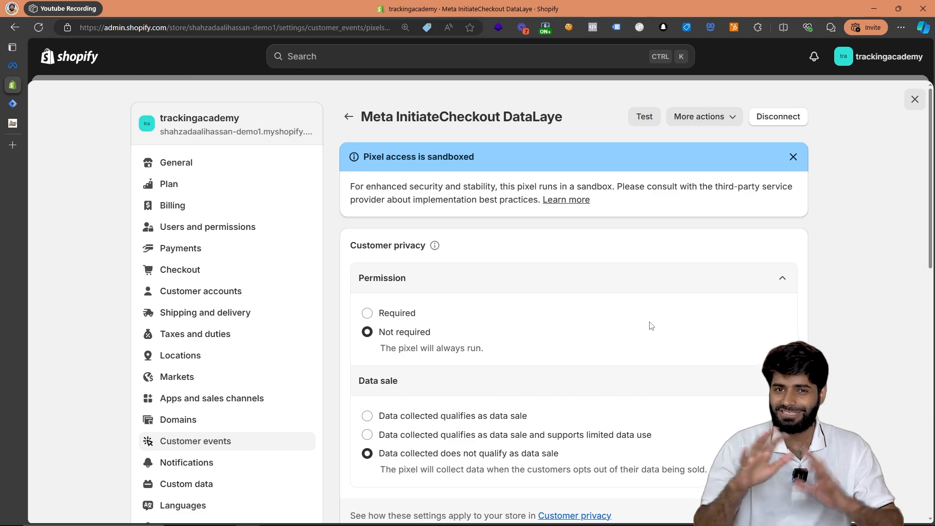
Step: Leave the settings, view the online store and proceed from its cart to the checkout page
click(914, 101)
click(171, 270)
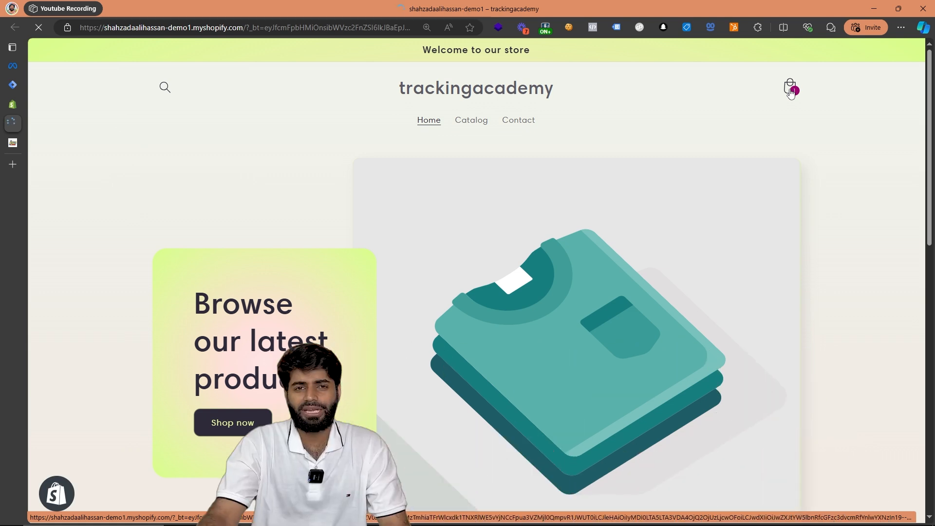
click(790, 89)
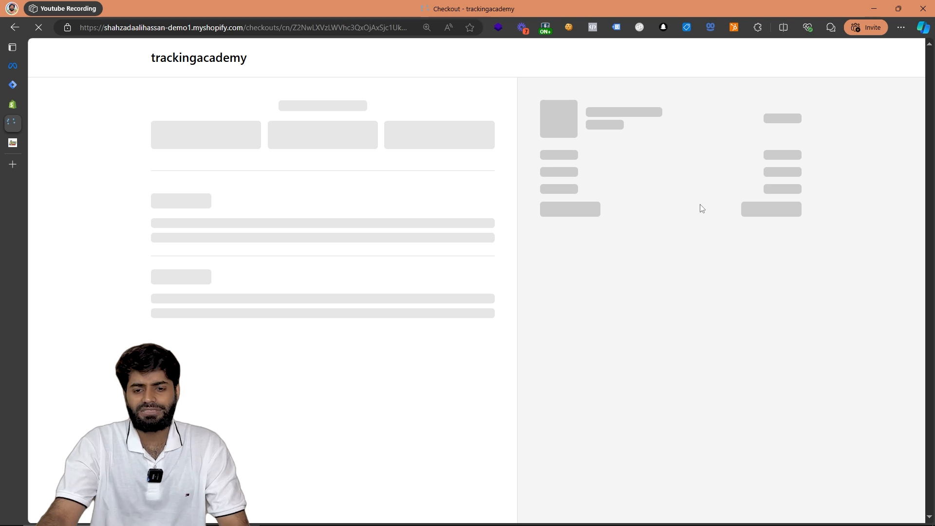
Step: Inspect the checkout page in the developer console and examine the begin_checkout DataLayer event's ecommerce, items and event_data contents
right_click(702, 209)
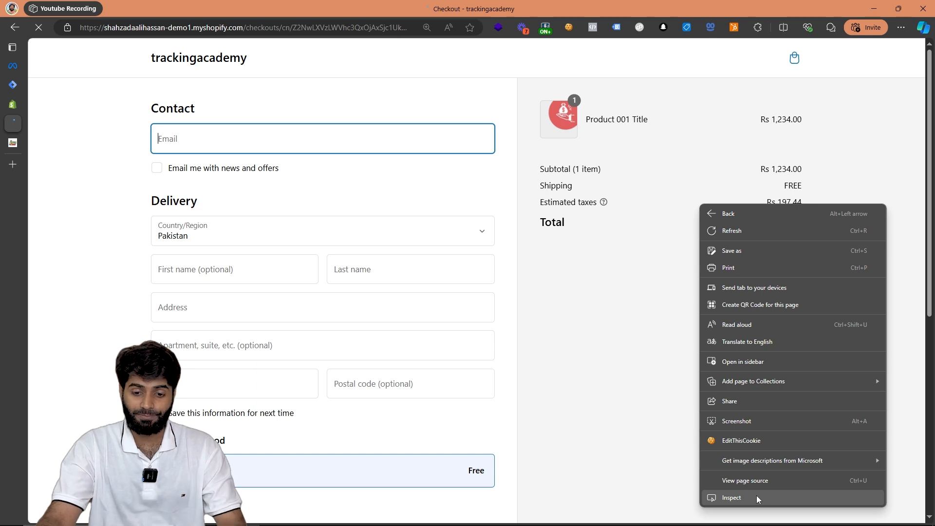
click(755, 495)
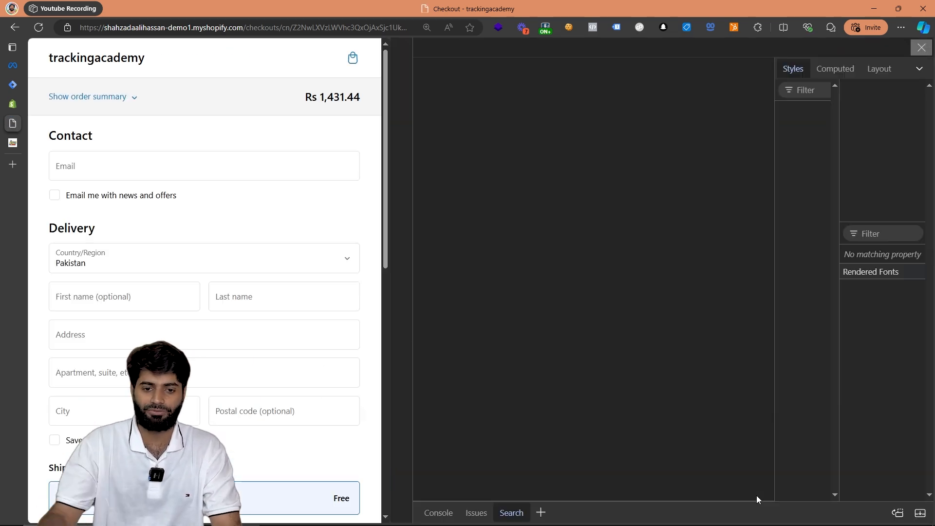
click(400, 169)
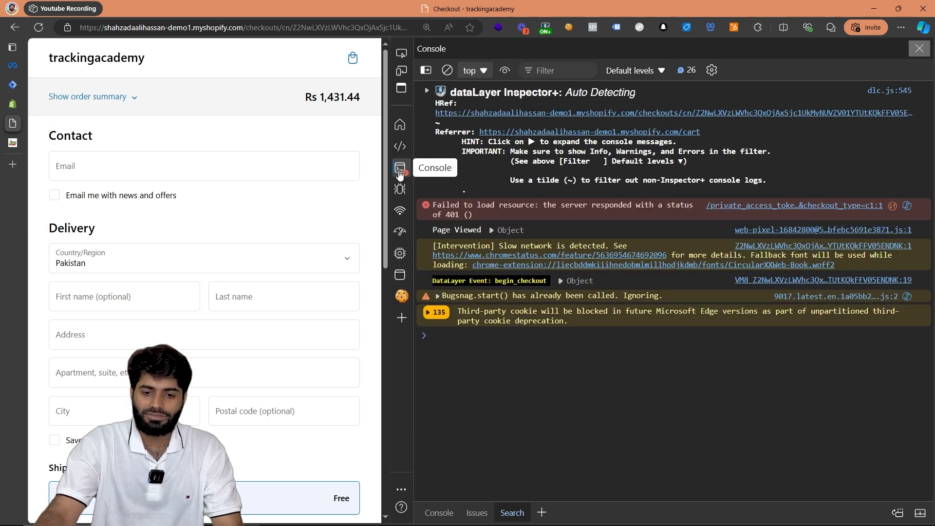
click(561, 283)
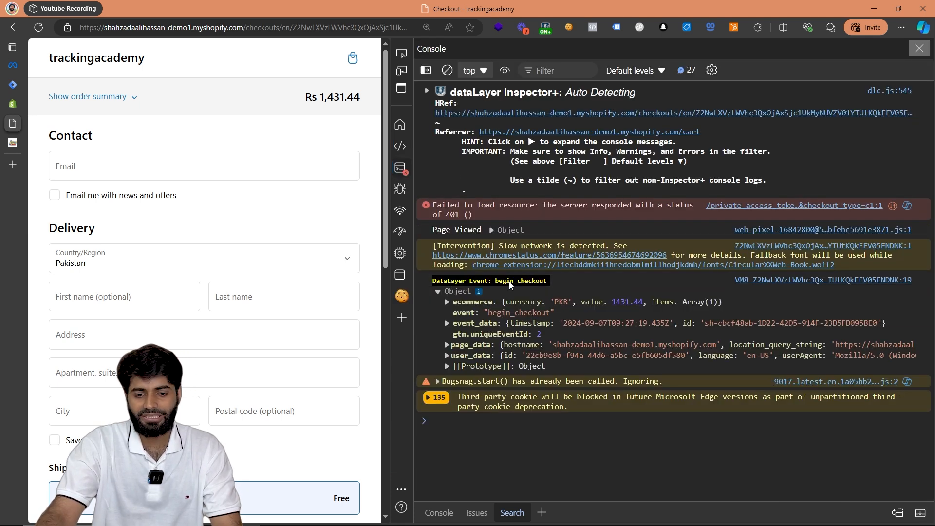
click(466, 324)
click(476, 302)
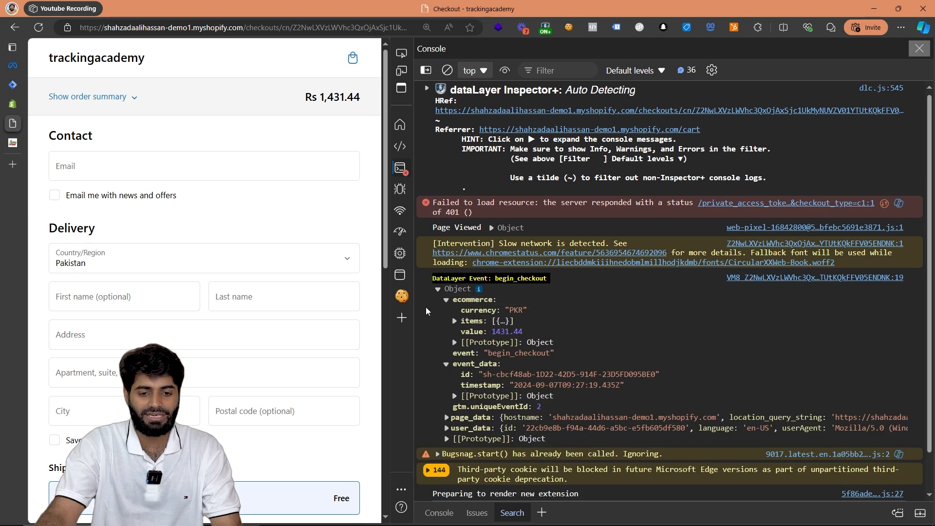
click(483, 321)
click(462, 331)
scroll(467, 322, down, 3)
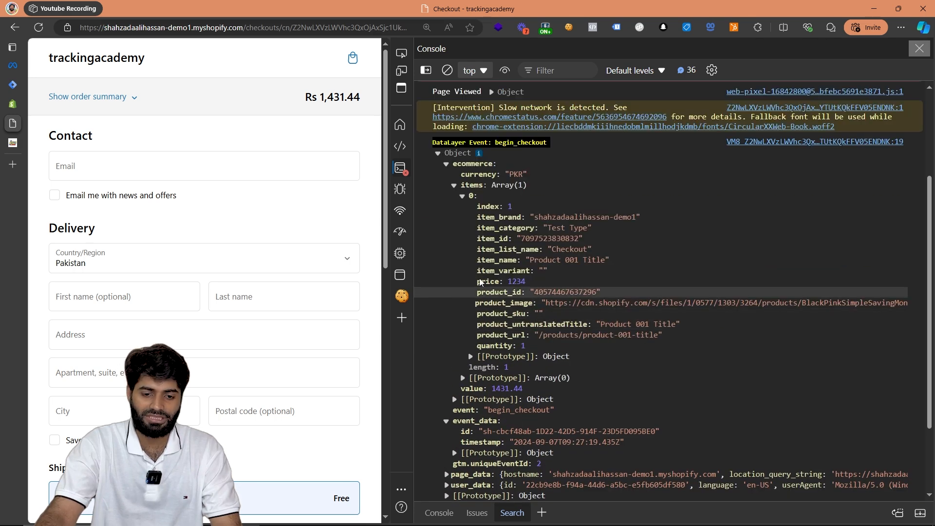
Step: Highlight the item fields and currency in the begin_checkout event to review the data it carries
drag(477, 218, 461, 388)
drag(529, 175, 495, 174)
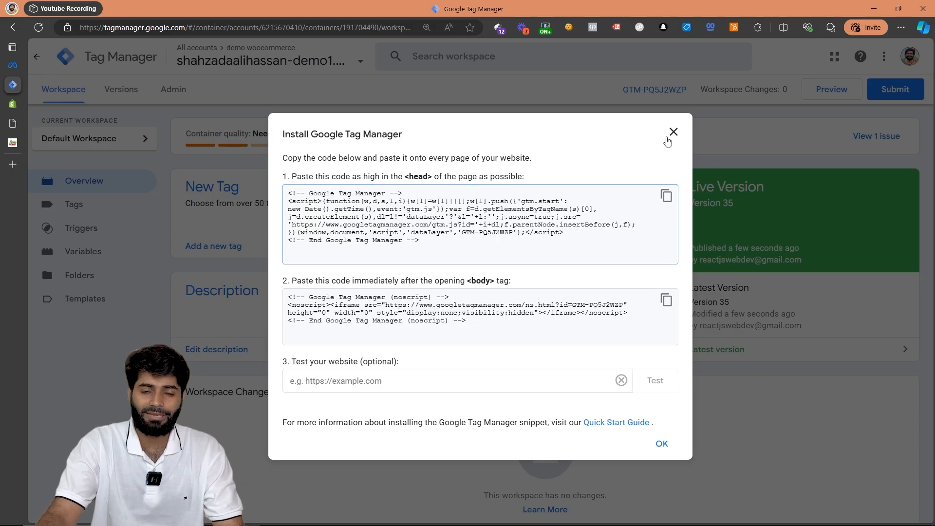
Step: Switch to Google Tag Manager, dismiss the install snippet and add facebookarchive's Facebook Pixel tag template from the Community Template Gallery
click(667, 138)
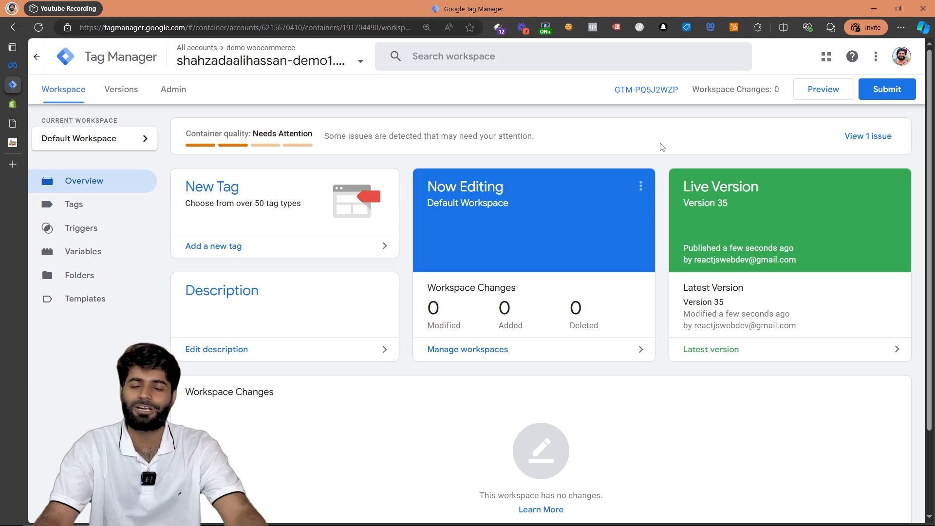
click(97, 298)
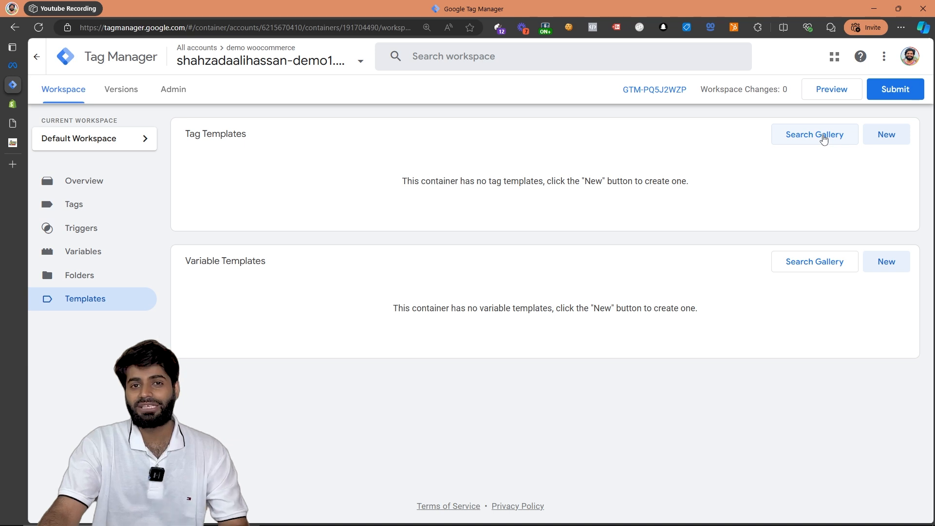
click(824, 140)
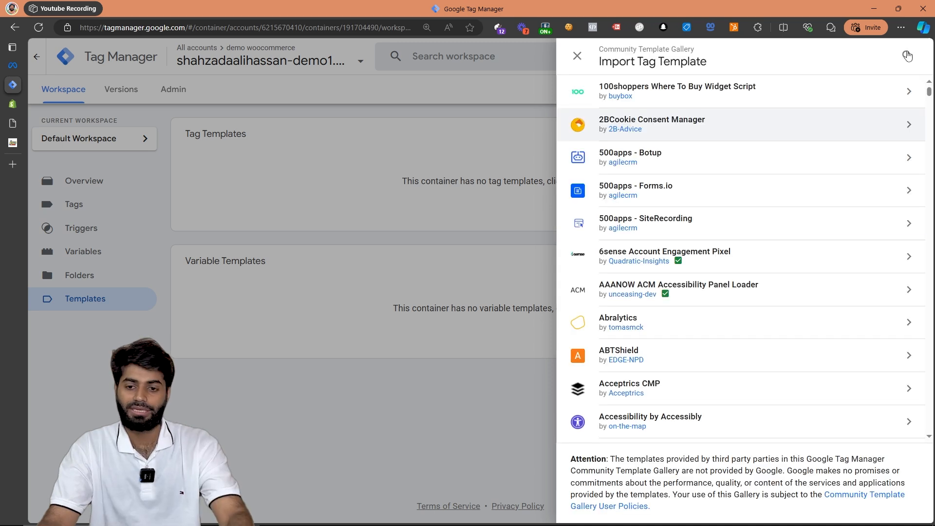
click(908, 55)
text(Facebook)
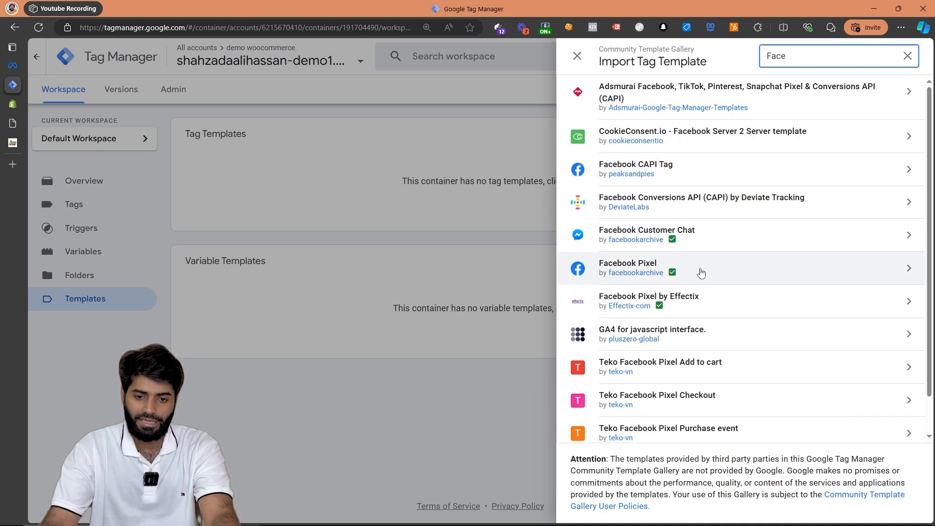
click(646, 263)
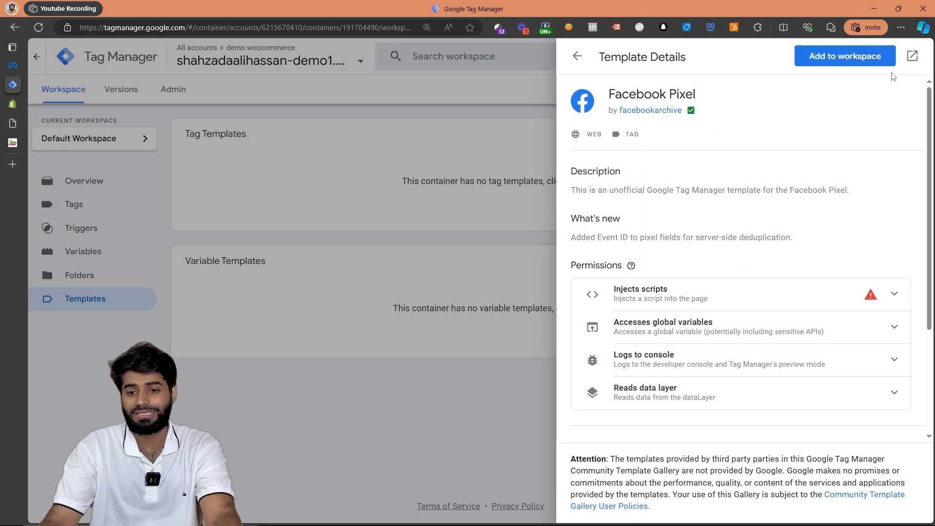
click(848, 59)
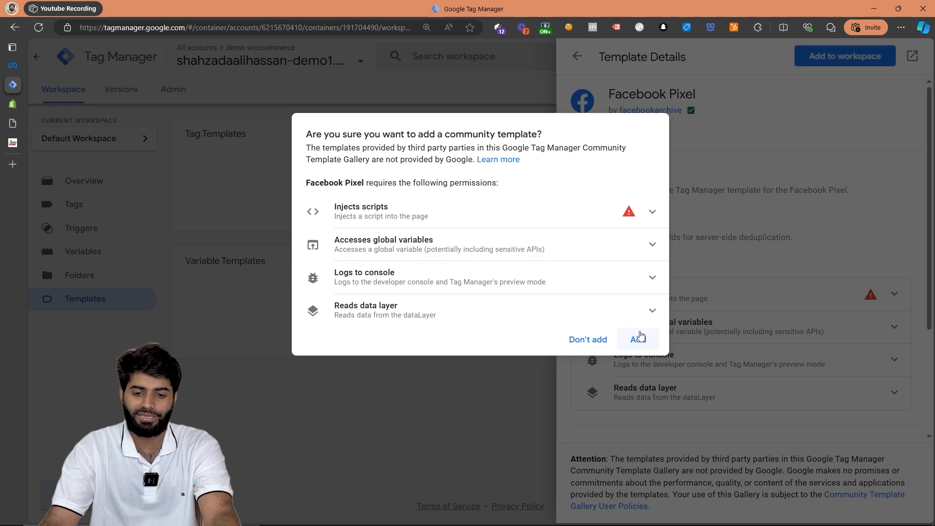
click(639, 336)
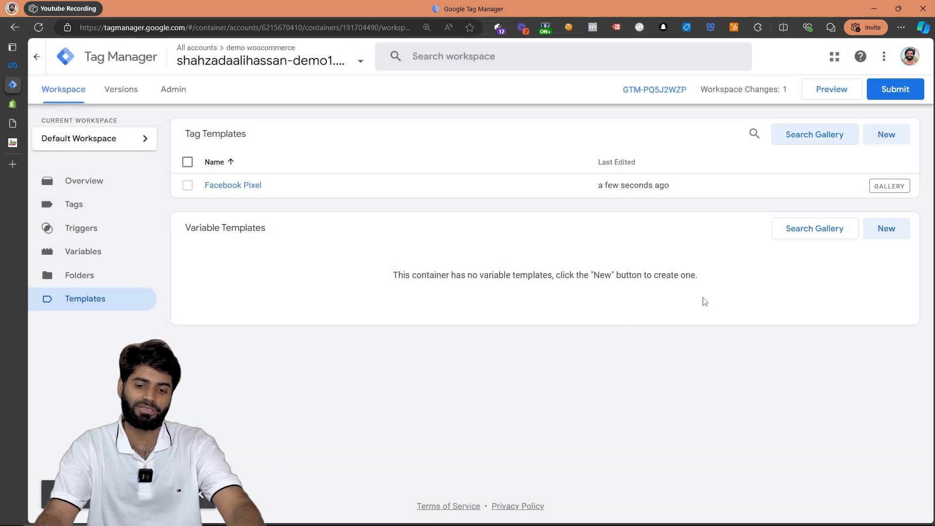
Step: Create a variable template by importing Ecommerce Parameter Generator.tpl from Downloads, save it and leave the template editor
drag(185, 227, 256, 239)
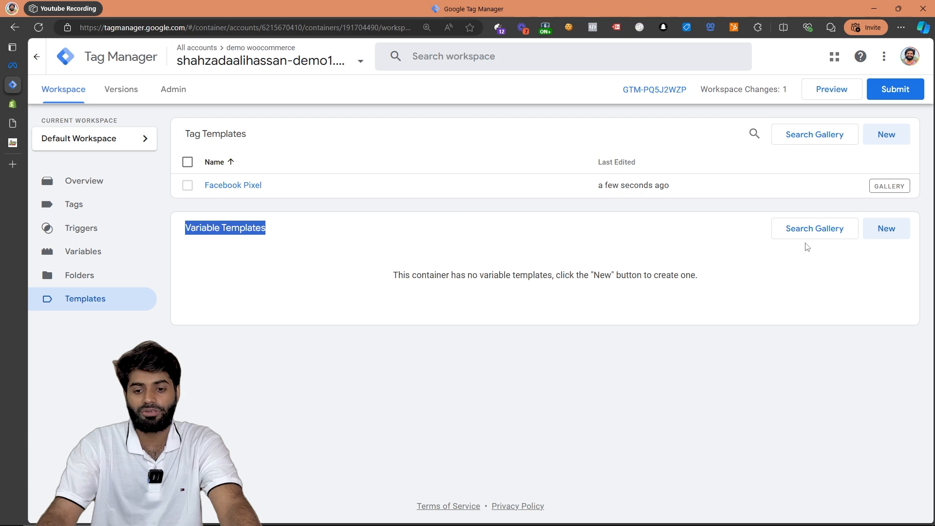
click(898, 231)
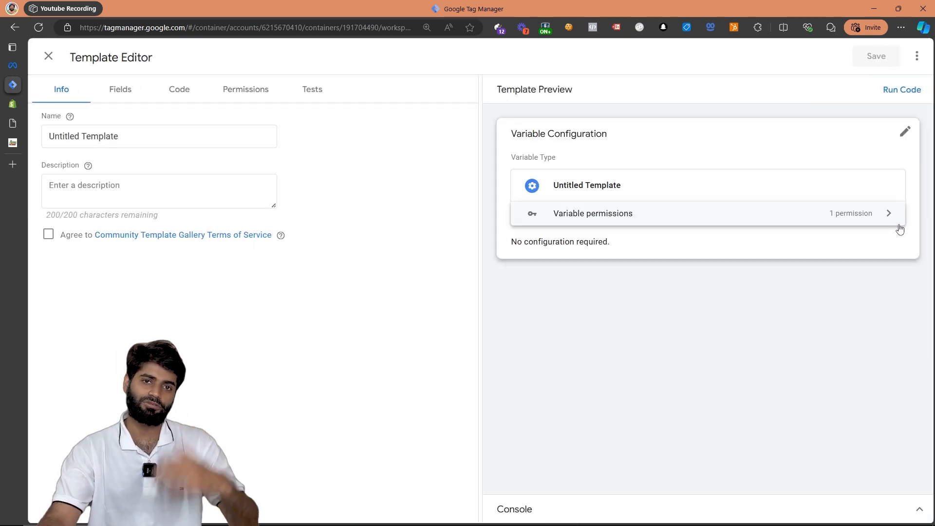
click(924, 57)
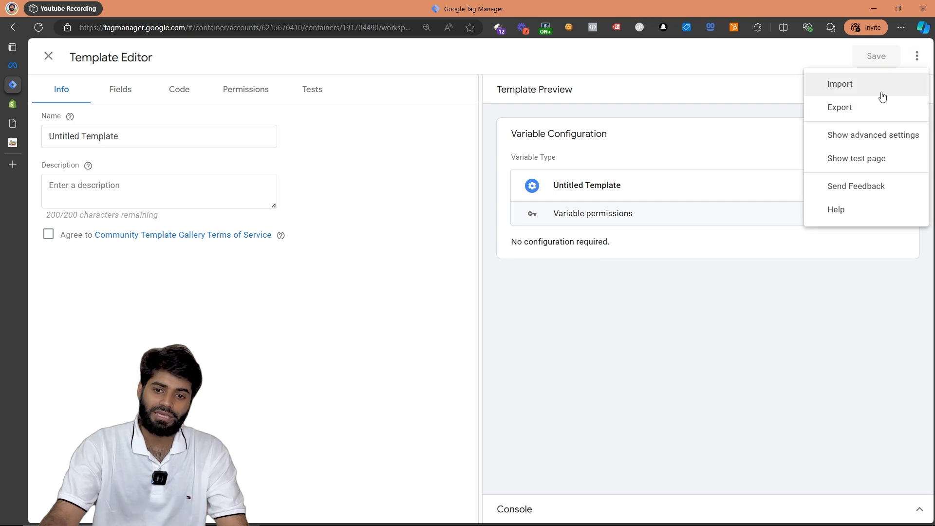
click(883, 97)
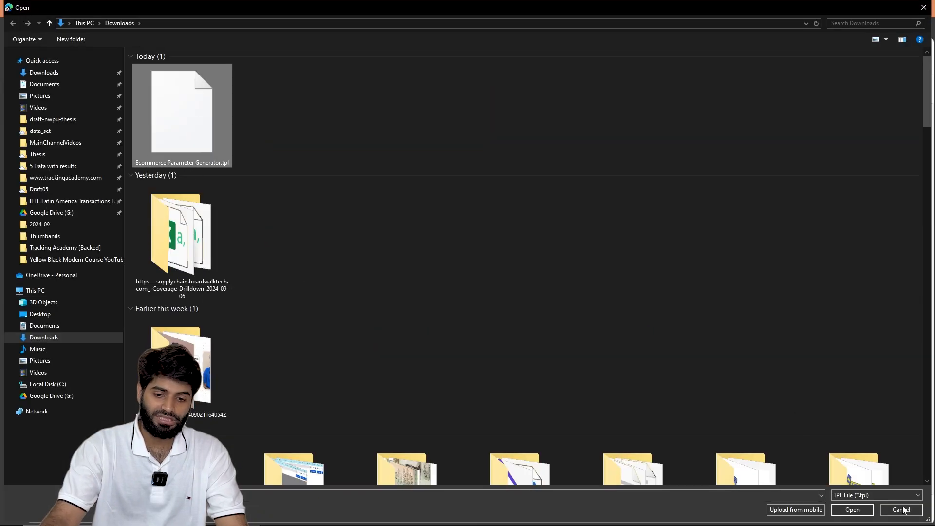
click(850, 509)
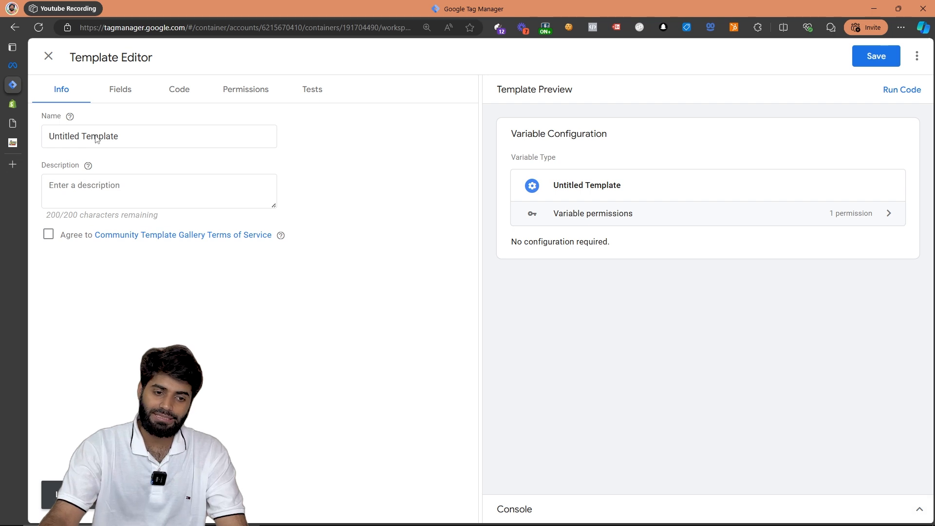
click(876, 57)
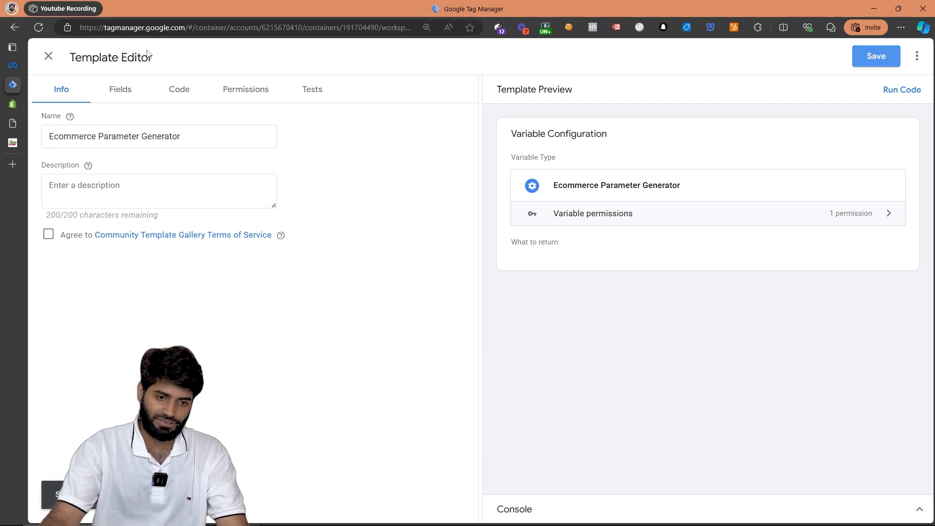
click(48, 56)
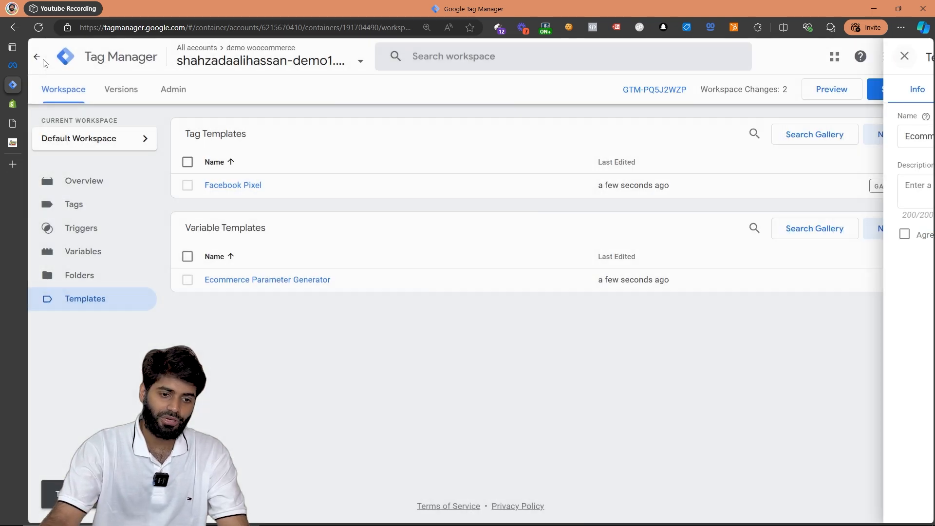
Step: Start a new user-defined variable and choose Constant as its variable type
click(107, 263)
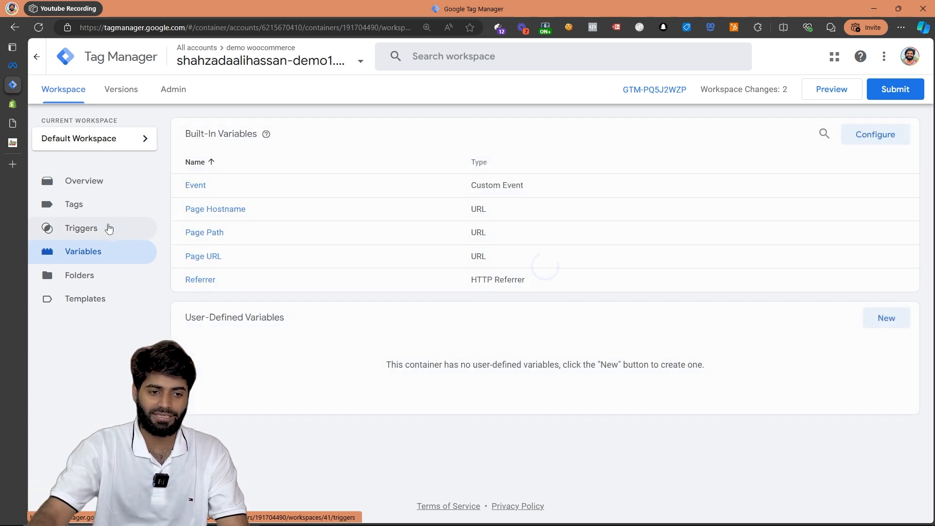
click(885, 317)
click(501, 179)
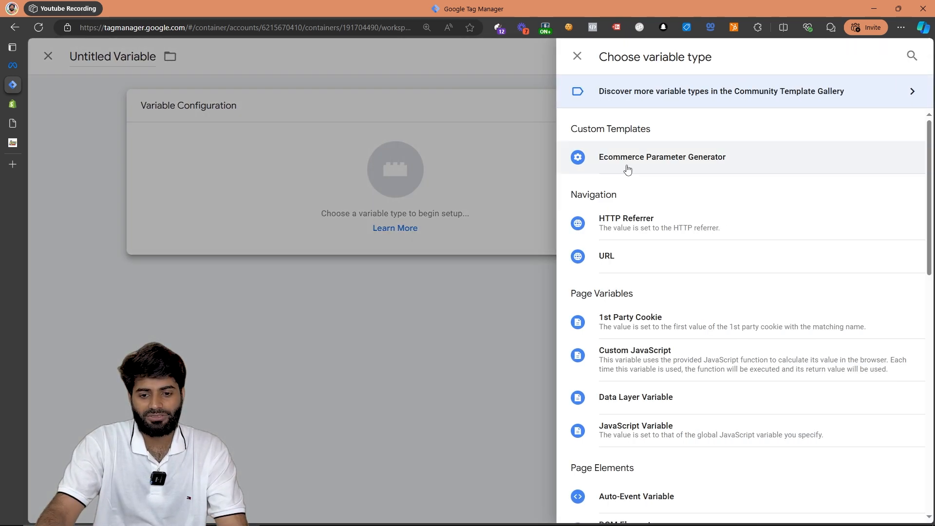
scroll(643, 188, down, 2)
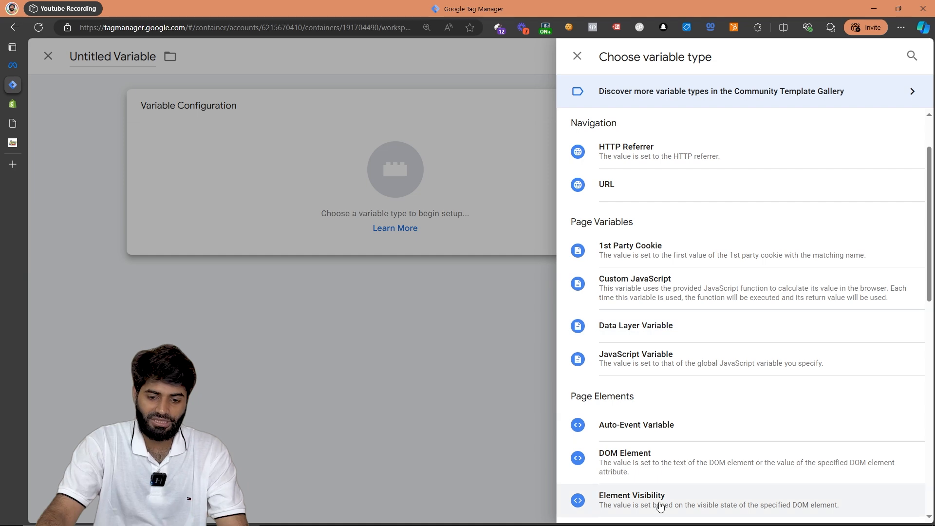
scroll(659, 504, down, 4)
click(633, 351)
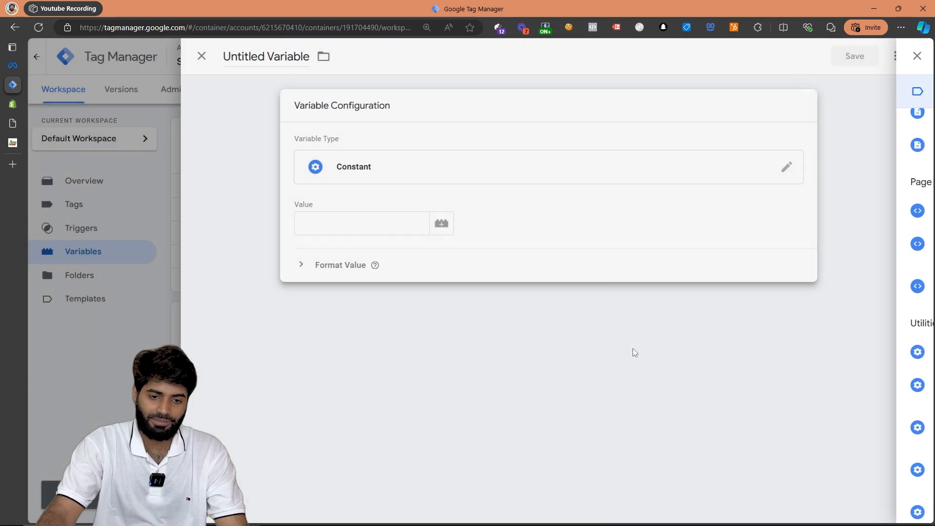
Step: Copy the (not in use) data source's dataset ID from Meta Events Manager and enter it as the constant's value in Google Tag Manager
click(19, 64)
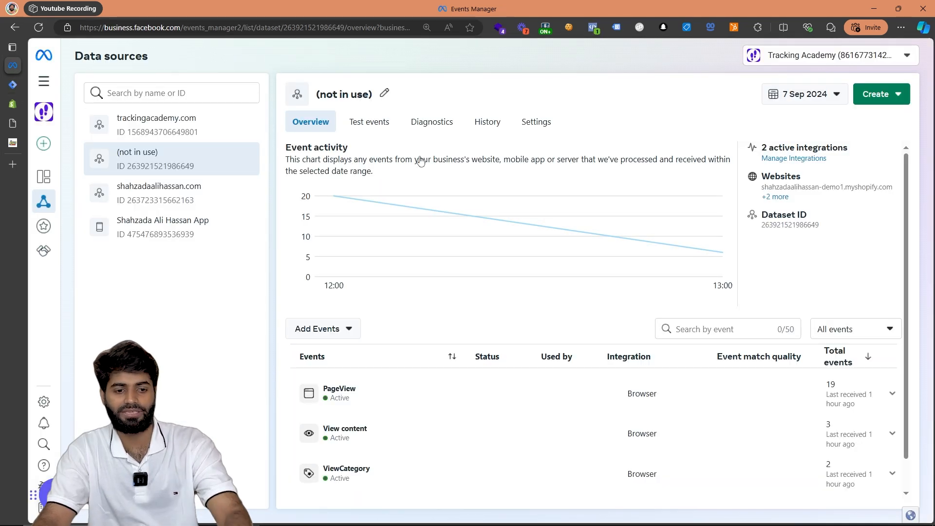
click(784, 225)
click(12, 84)
click(376, 216)
key(ctrl+v)
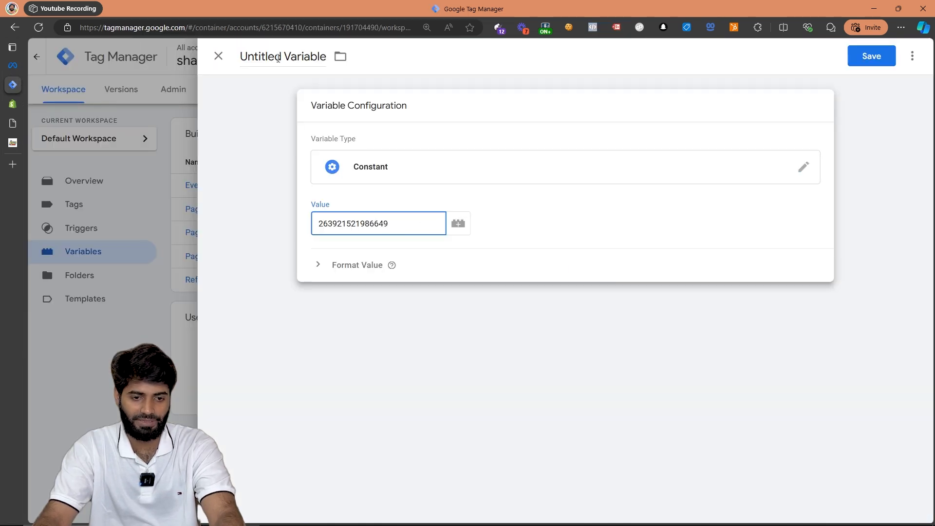
Step: Name the constant variable Meta Pixel ID and save it
click(281, 62)
text(Meta)
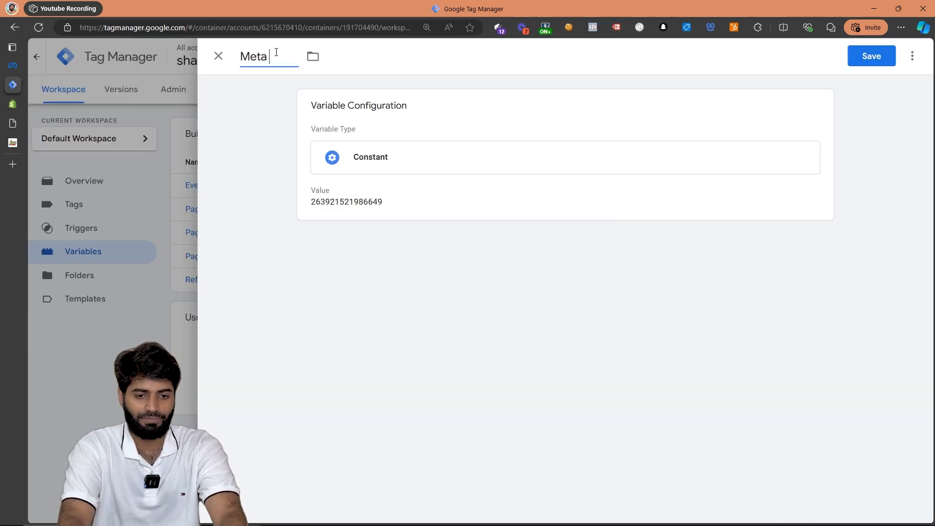
text( Pixel ID)
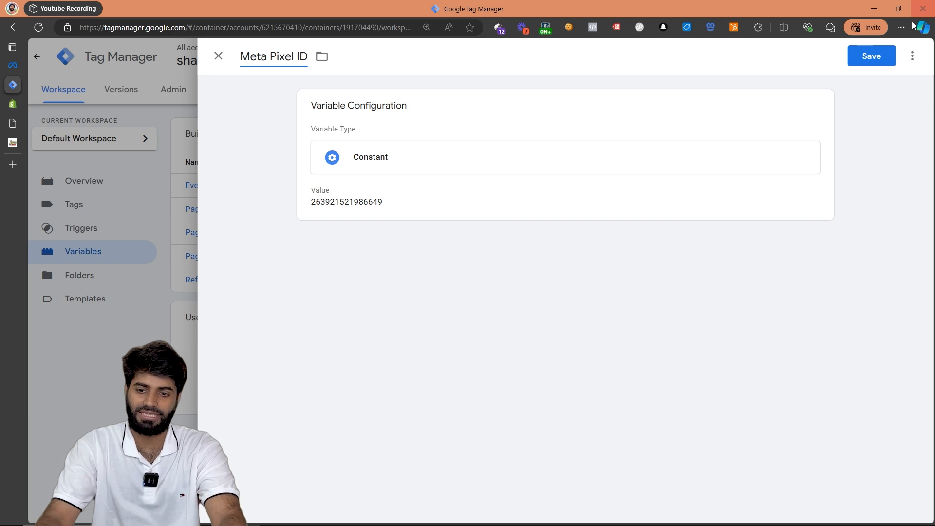
click(870, 58)
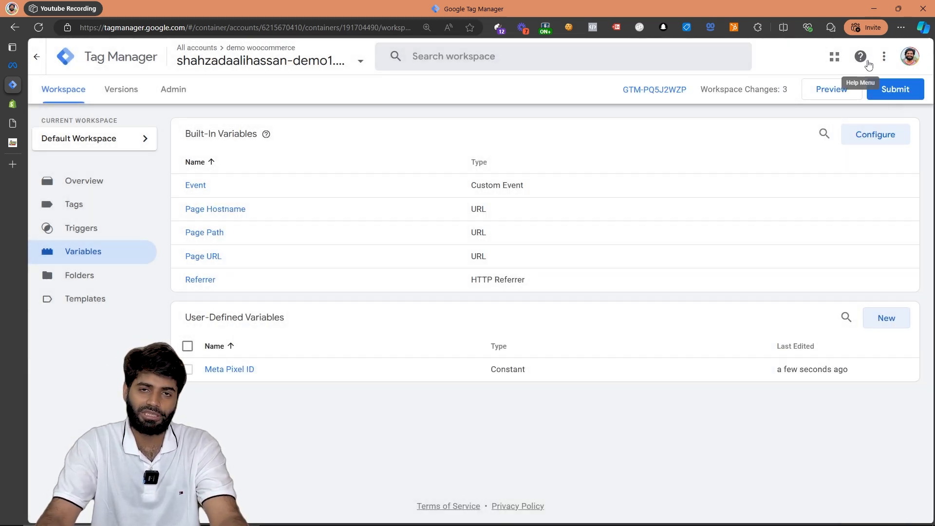
Step: Start another user-defined variable of type Data Layer Variable with the data layer variable name ecommerce.items
click(887, 322)
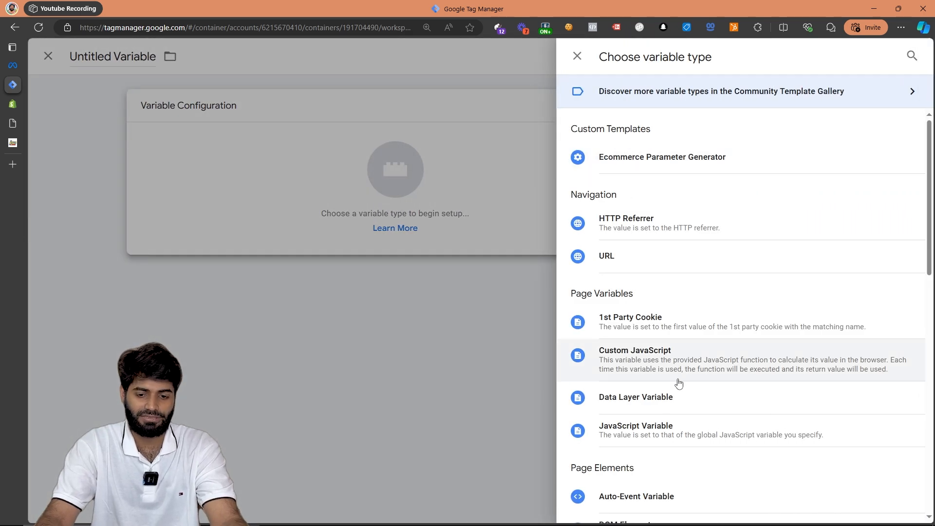
click(680, 395)
click(367, 210)
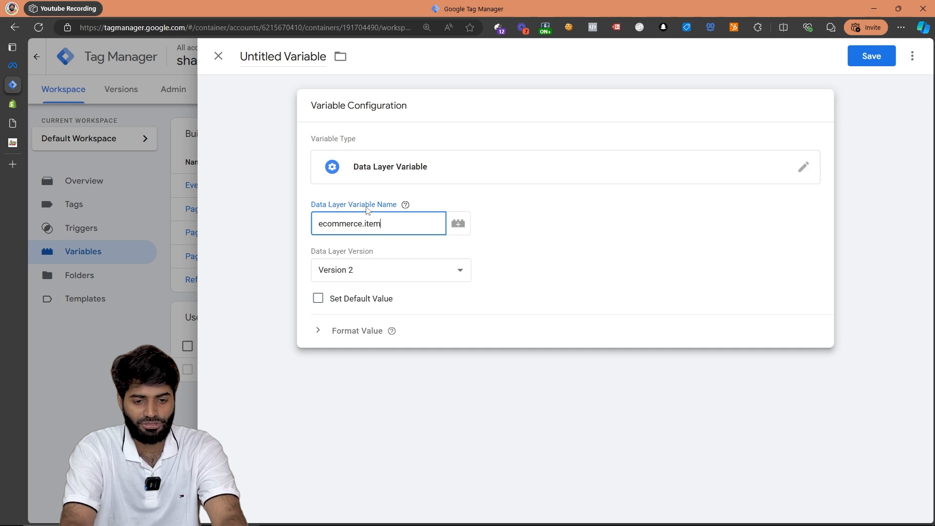
Step: Name the data layer variable DLV ecommerce.items, reusing its copied data layer name, and save it
key(ctrl+a)
key(ctrl+c)
click(266, 65)
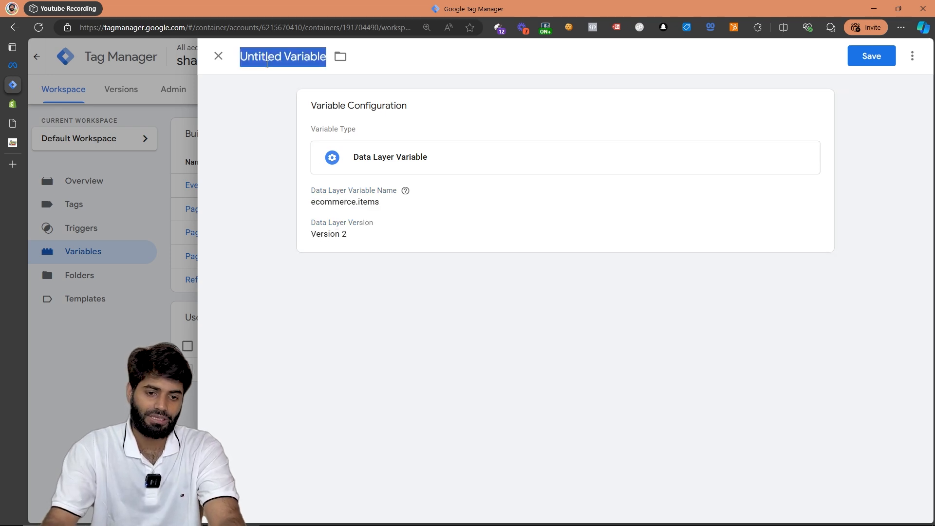
text(DLV)
key(ctrl+v)
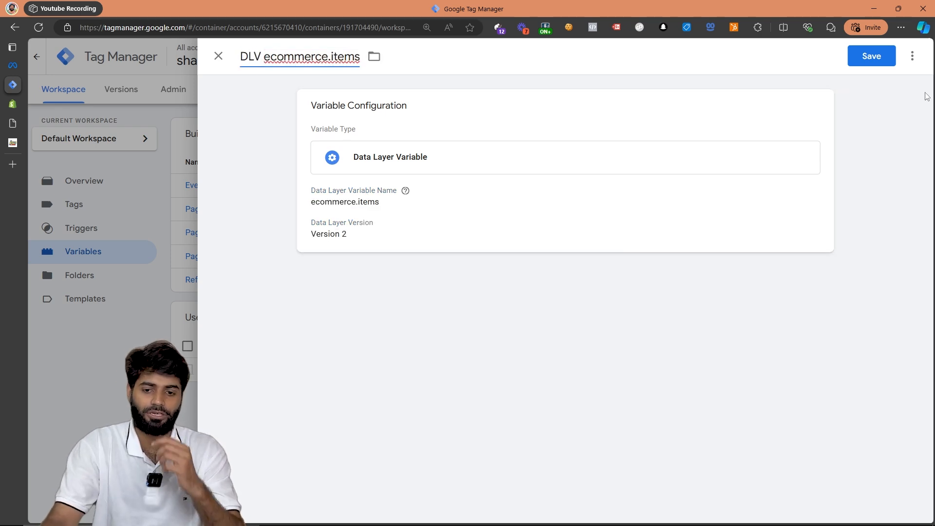
click(863, 65)
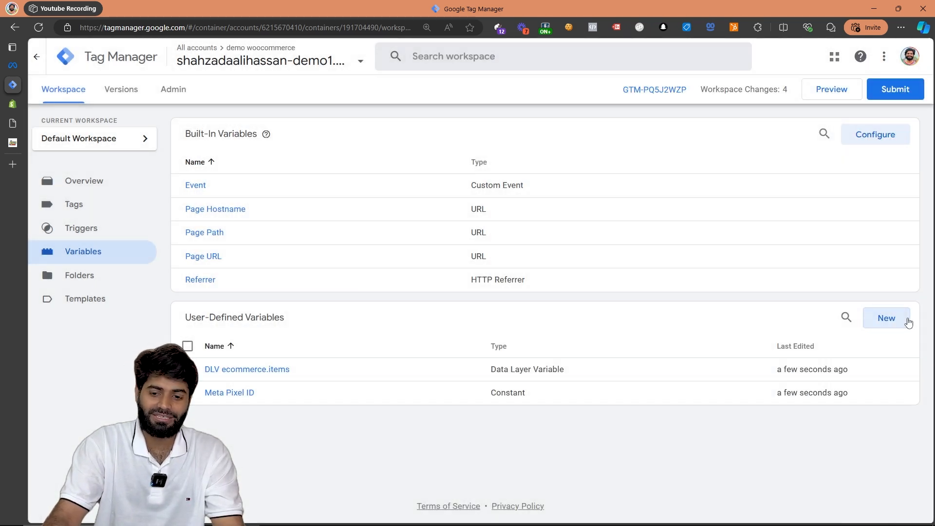
Step: Start an Ecommerce Parameter Generator variable using {{DLV ecommerce.items}} as the array of objects and returning Meta Ecommerce Parameters
click(909, 323)
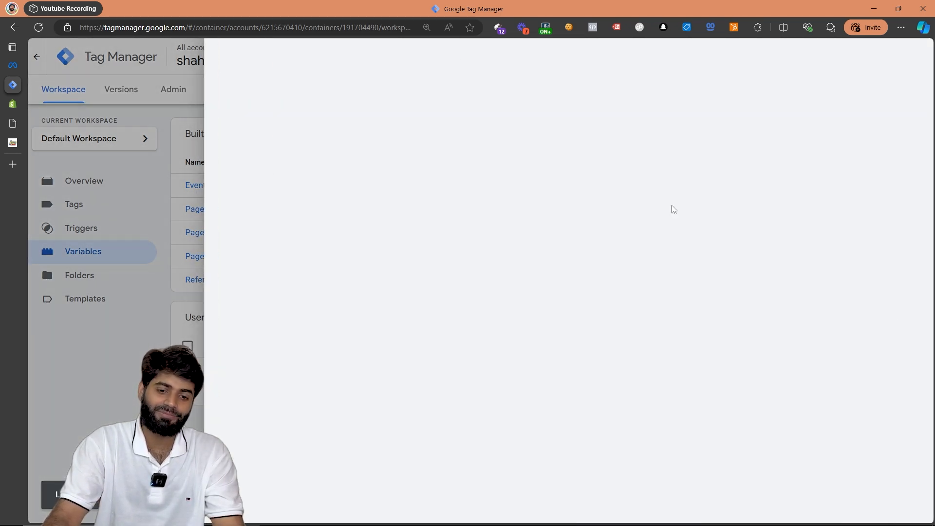
click(444, 162)
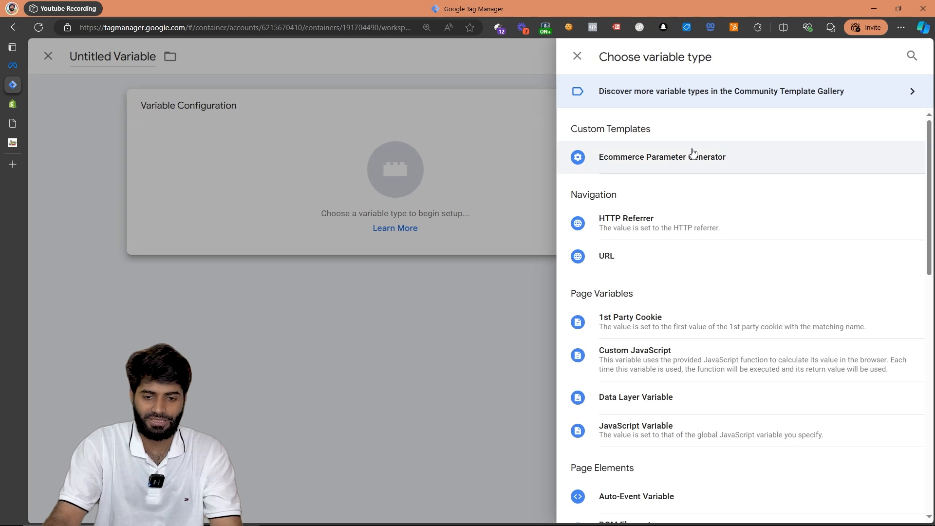
click(636, 163)
click(347, 247)
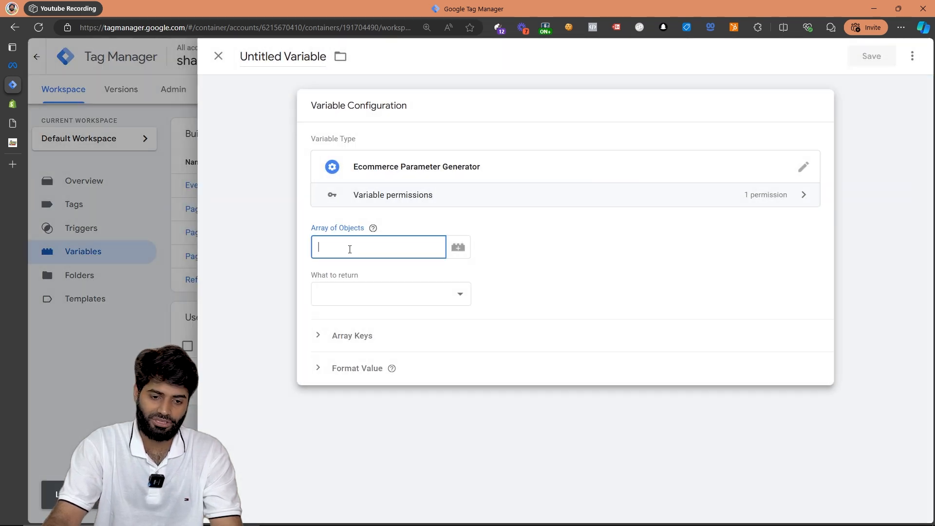
click(463, 247)
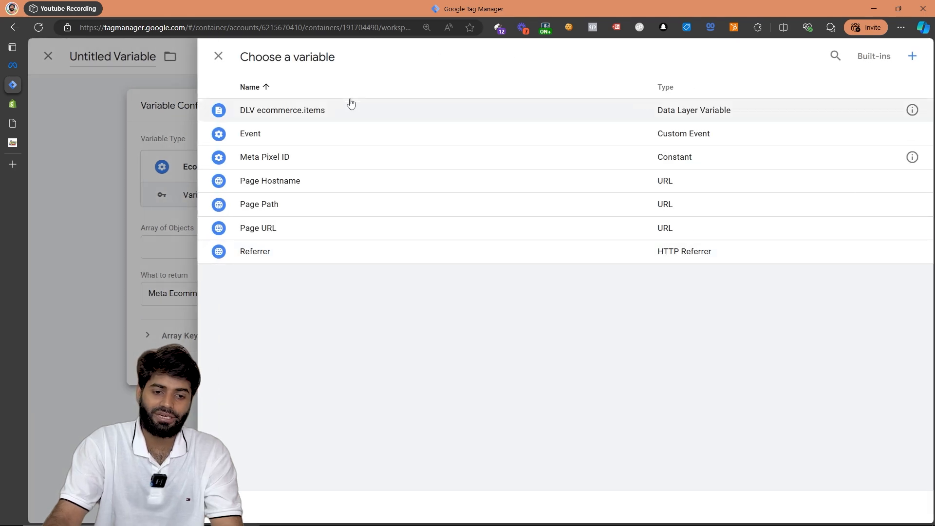
click(349, 119)
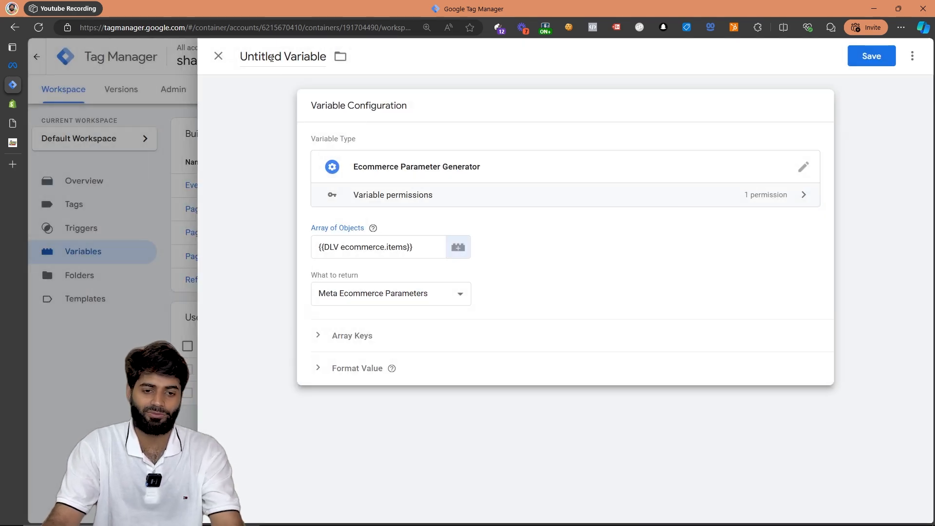
Step: Name the Ecommerce Parameter Generator variable EPG Meta and save it
click(871, 55)
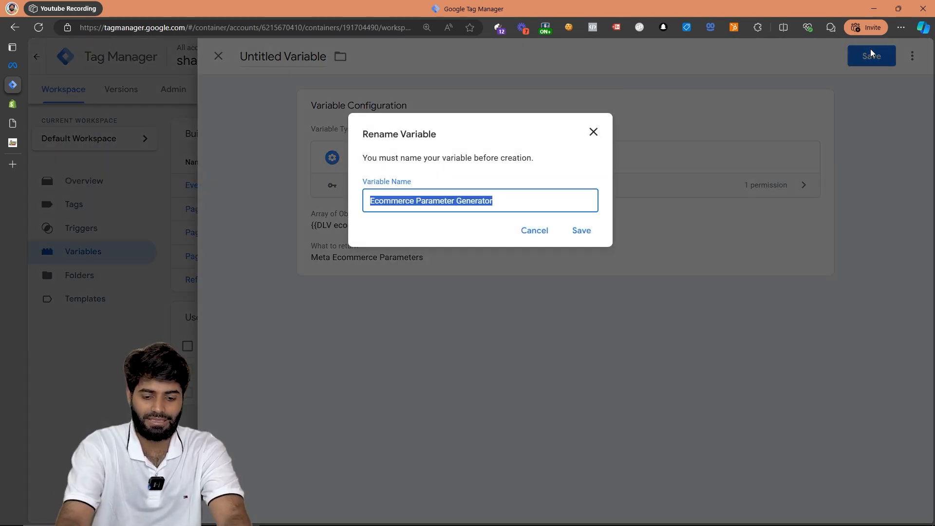
text(EPG Meta)
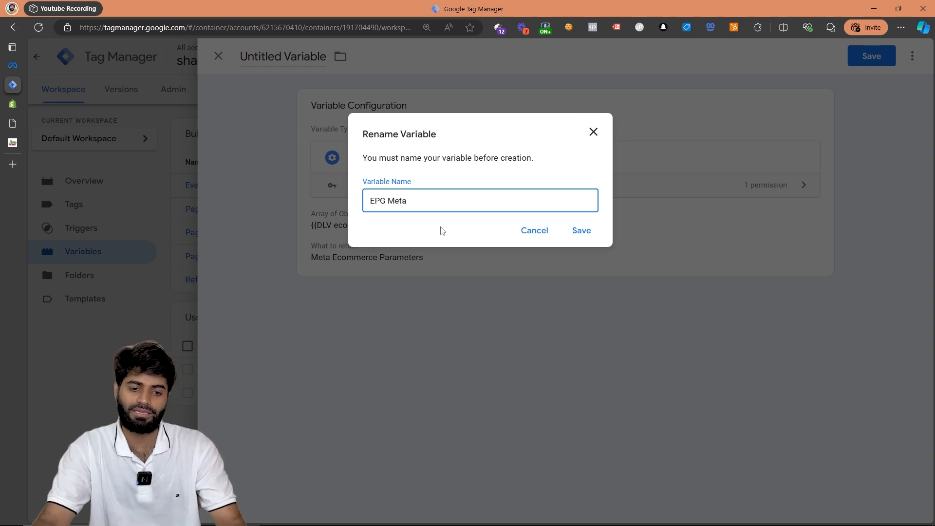
click(579, 230)
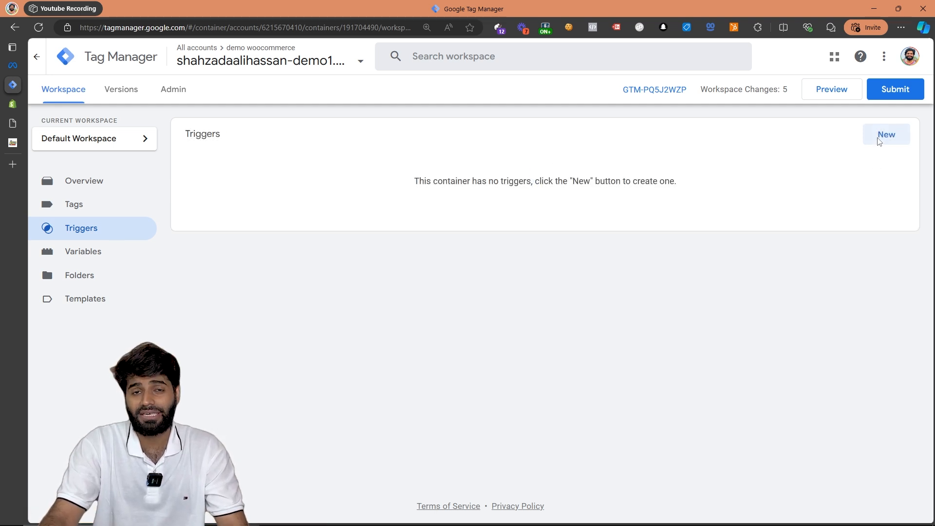
Step: Start a new Custom Event trigger with the event name begin_checkout
click(880, 137)
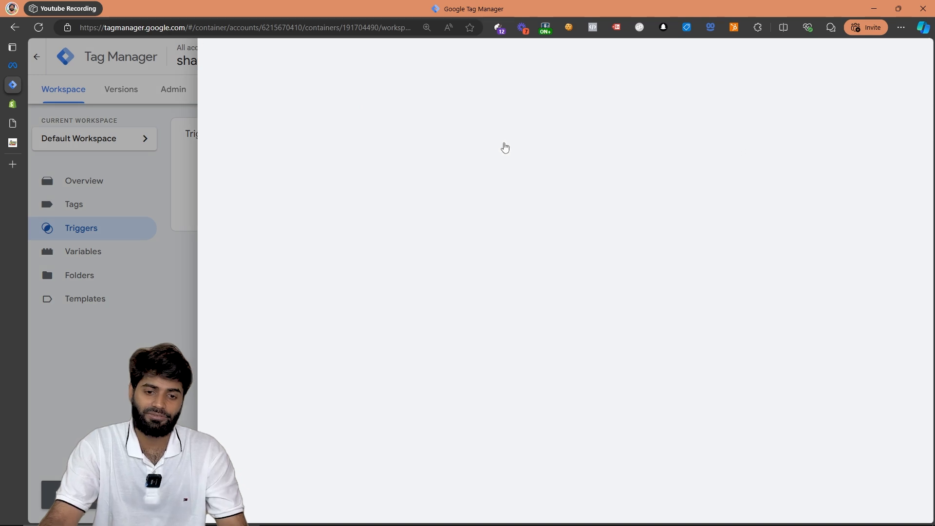
scroll(680, 391, down, 4)
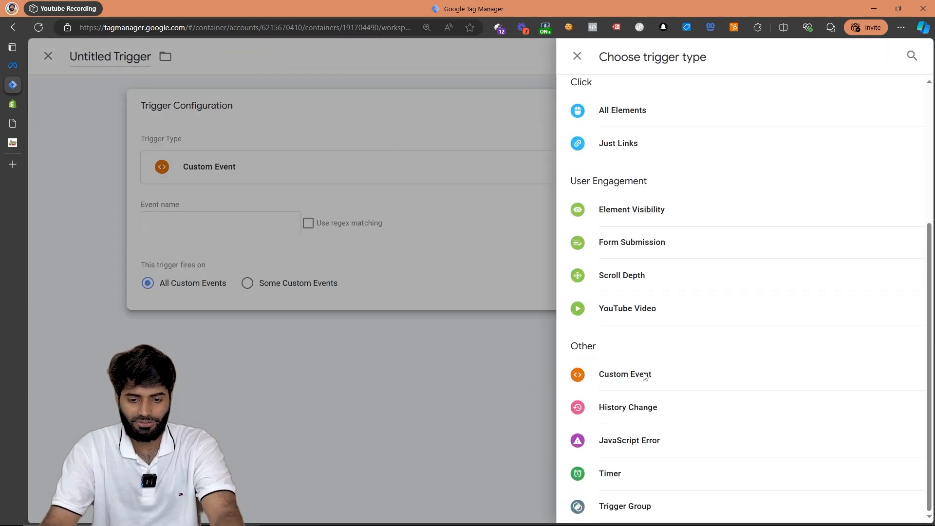
click(642, 376)
click(381, 221)
text(begin)
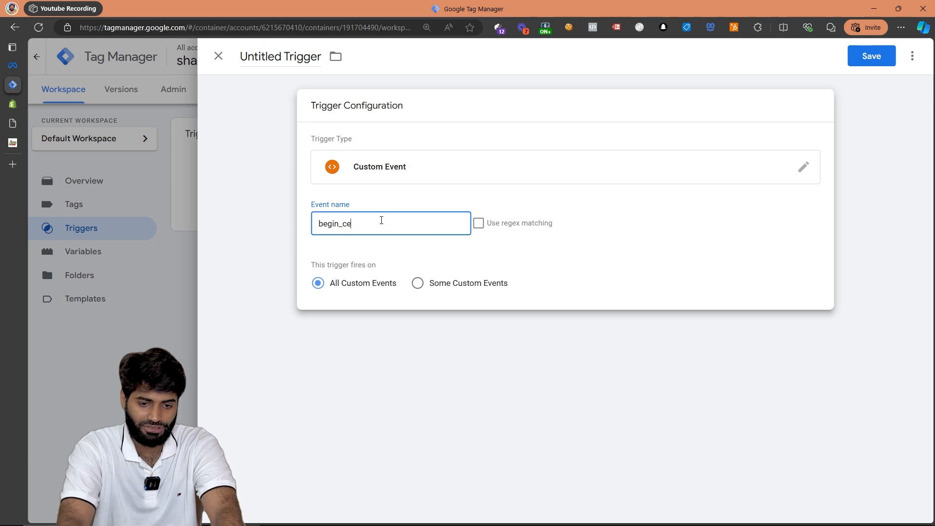
text(_checkout)
Step: Name the custom event trigger CE begin_checkout and save it
click(282, 59)
text(CE)
text(begin_checkout)
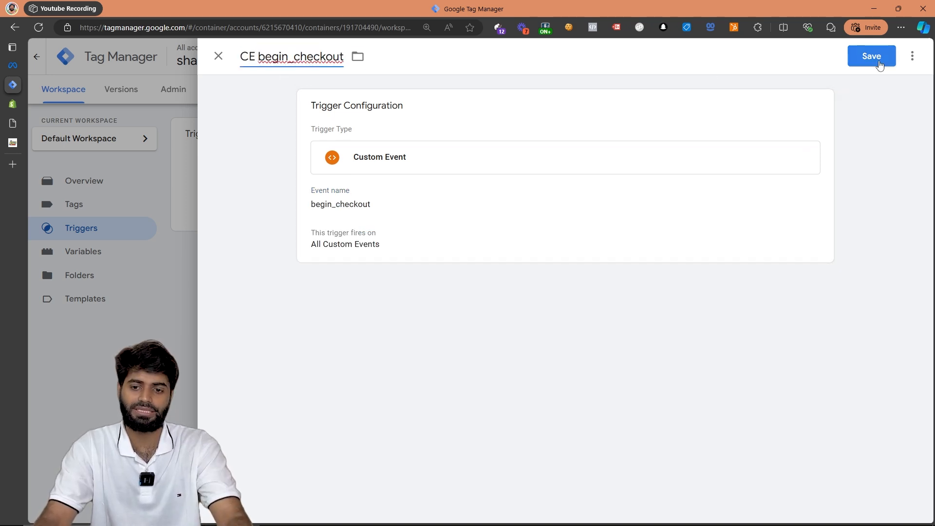
click(879, 60)
Step: Start a new tag with CE begin_checkout as its firing trigger
click(100, 205)
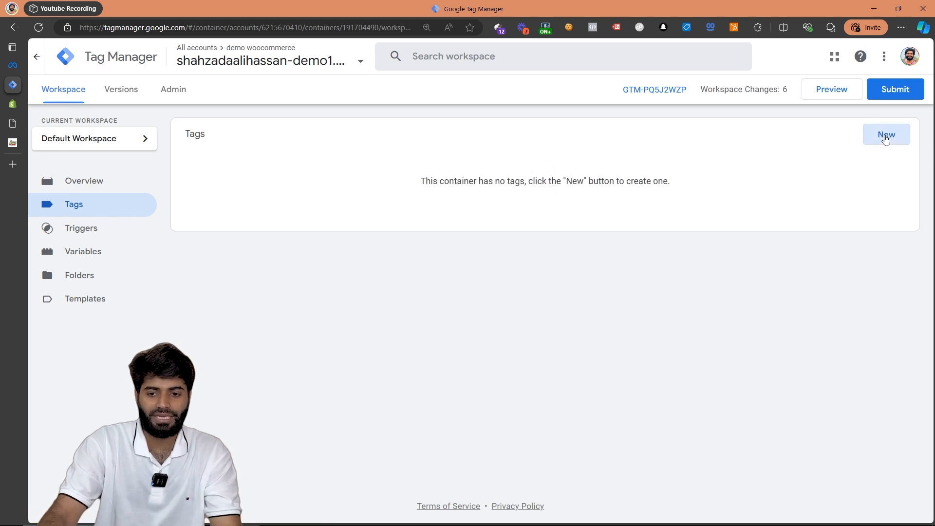
click(885, 136)
click(401, 316)
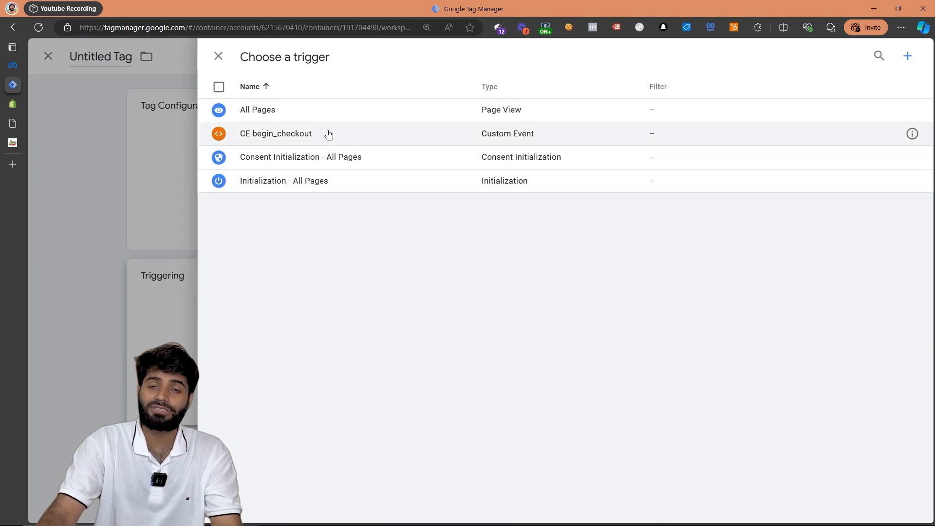
click(328, 134)
Step: Set the tag type to the Facebook Pixel template and use the Meta Pixel ID variable as its pixel ID
click(345, 185)
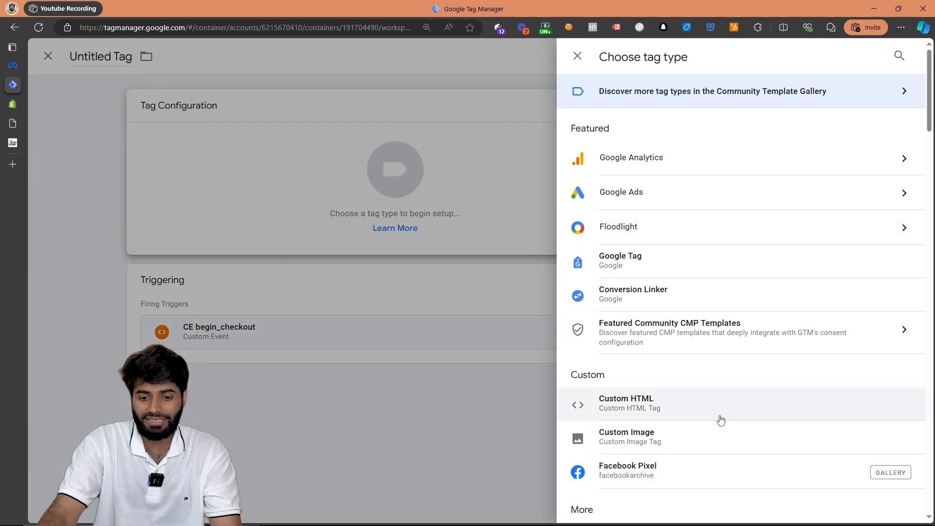
click(700, 479)
click(340, 247)
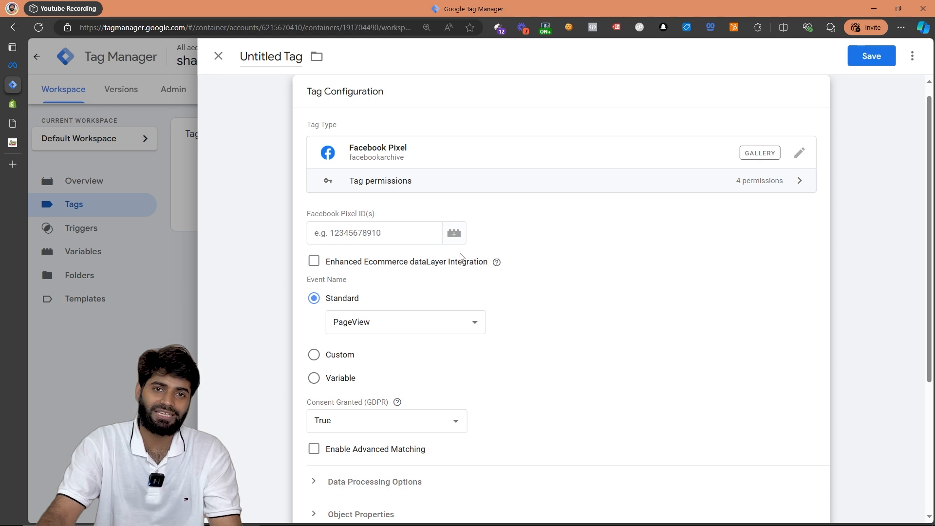
click(453, 234)
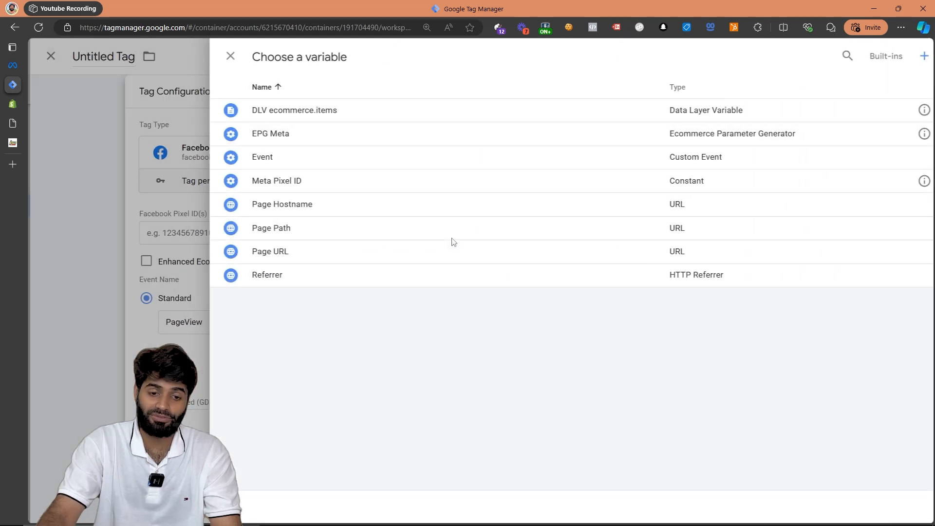
click(301, 182)
Step: Set the tag's standard event to InitiateCheckout and load its object properties from the {{EPG Meta}} variable
click(375, 329)
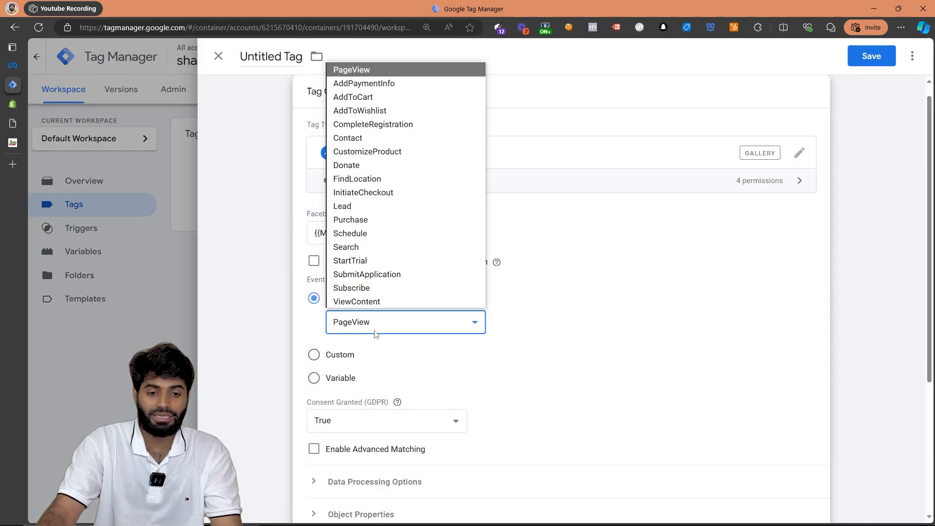
click(373, 194)
scroll(457, 268, down, 4)
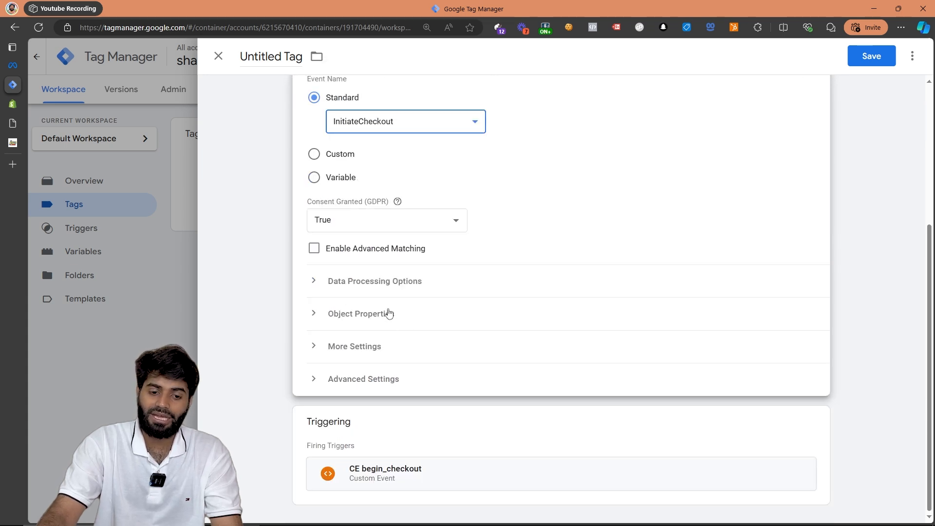
click(389, 313)
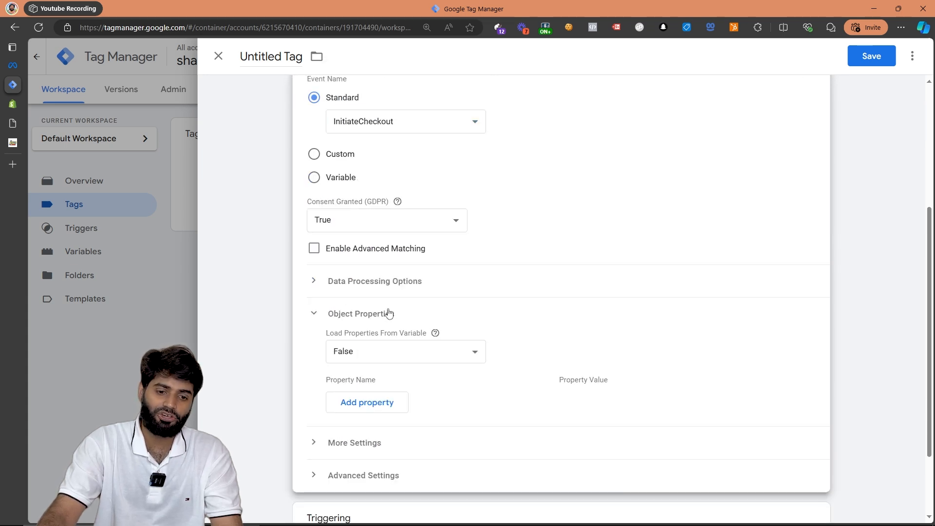
click(428, 359)
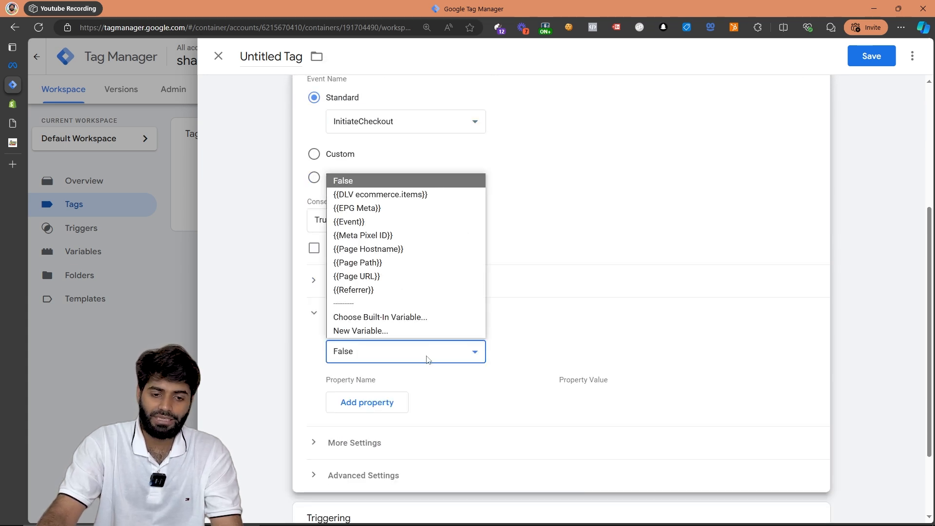
click(404, 209)
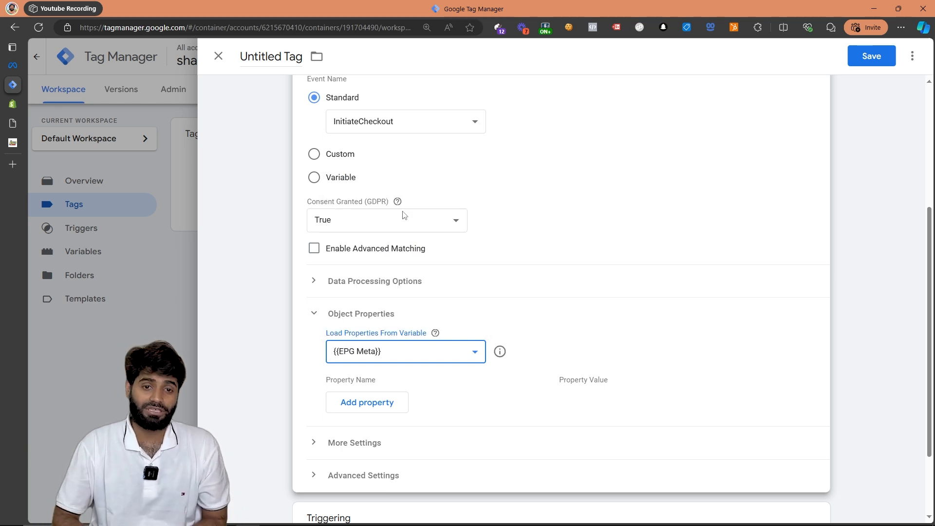
Step: Name the Facebook Pixel tag Meta InitiateCheckout and save it
click(867, 56)
text(Meta Initiate Checkout)
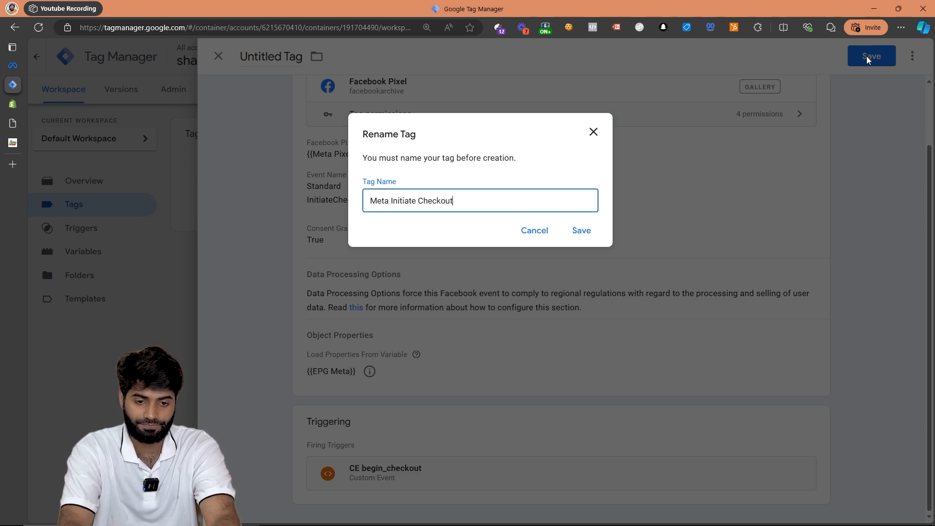
key(ctrl+Left)
key(BackSpace)
key(ctrl+a)
click(586, 234)
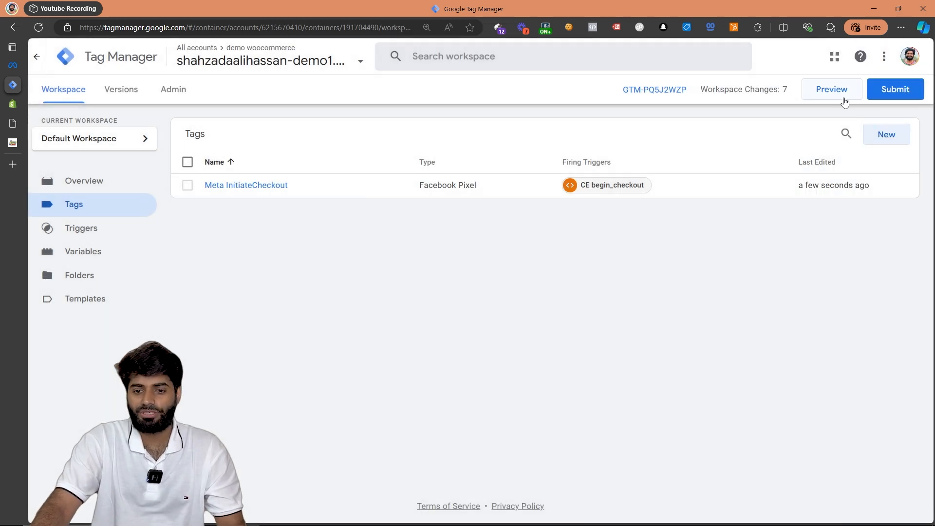
Step: Publish the workspace changes as a new version named [TrackingACademy] Meta EnhancedCheckout
click(897, 99)
click(403, 193)
text([TrackingACa)
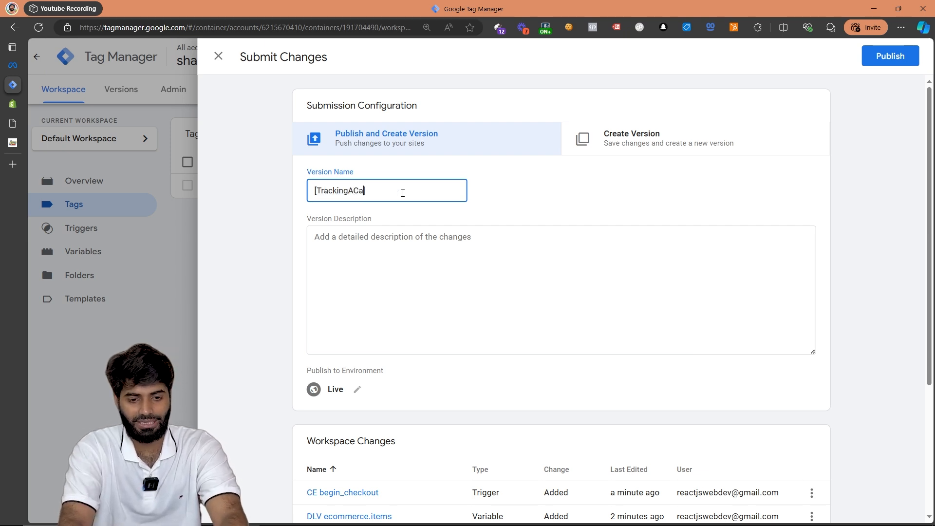
text(demy] Meta EnhancedCheckout)
click(895, 57)
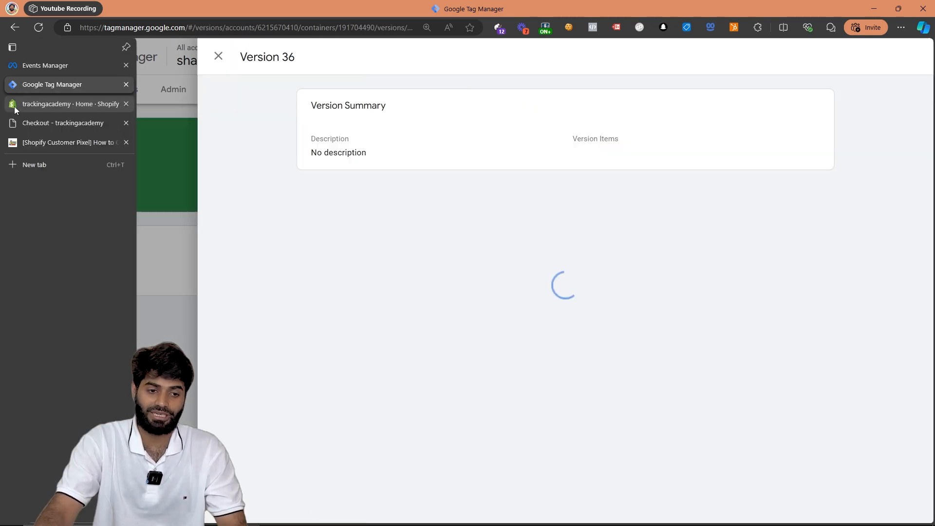
Step: Switch to the Shopify admin, open the online store and proceed from the cart to checkout with Product 001 Title
click(13, 106)
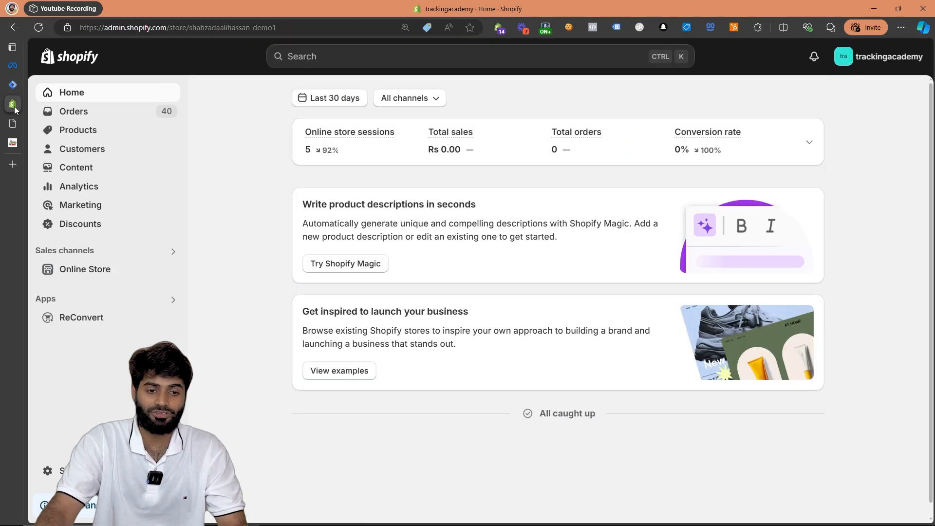
click(172, 269)
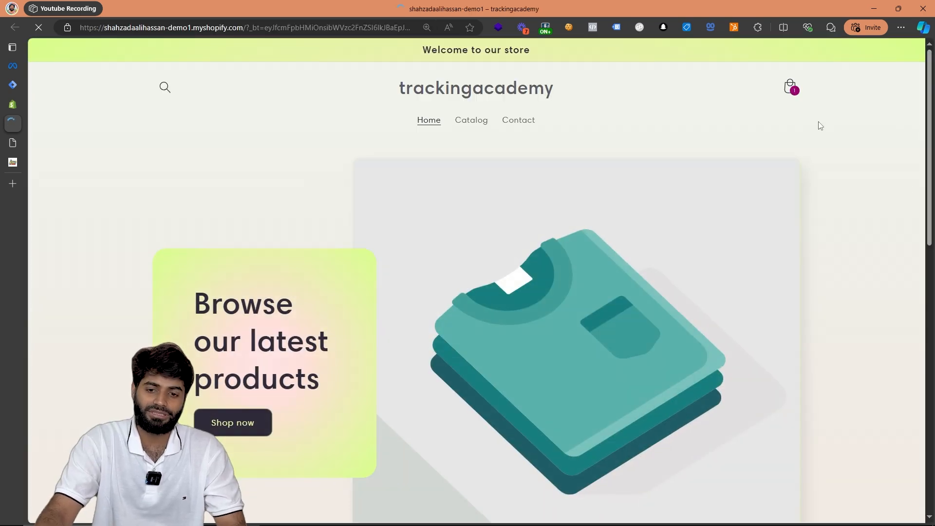
click(788, 92)
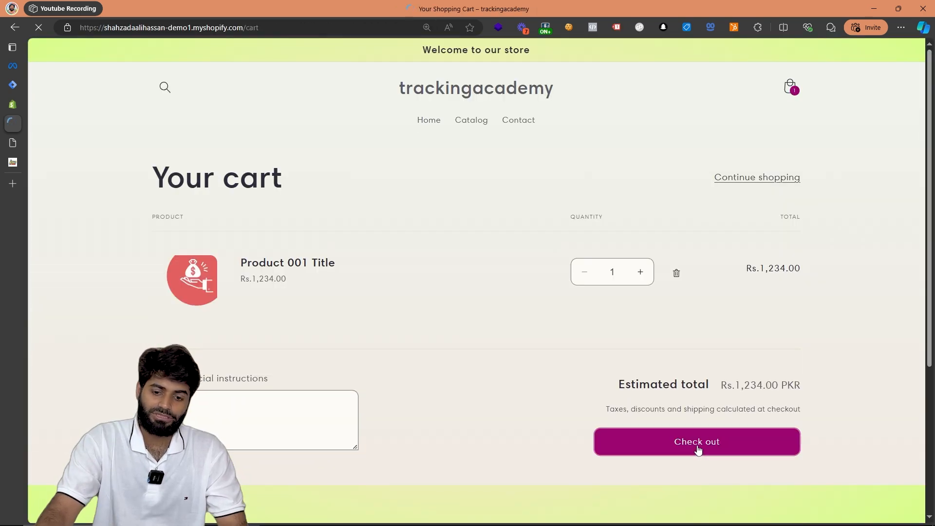
click(697, 445)
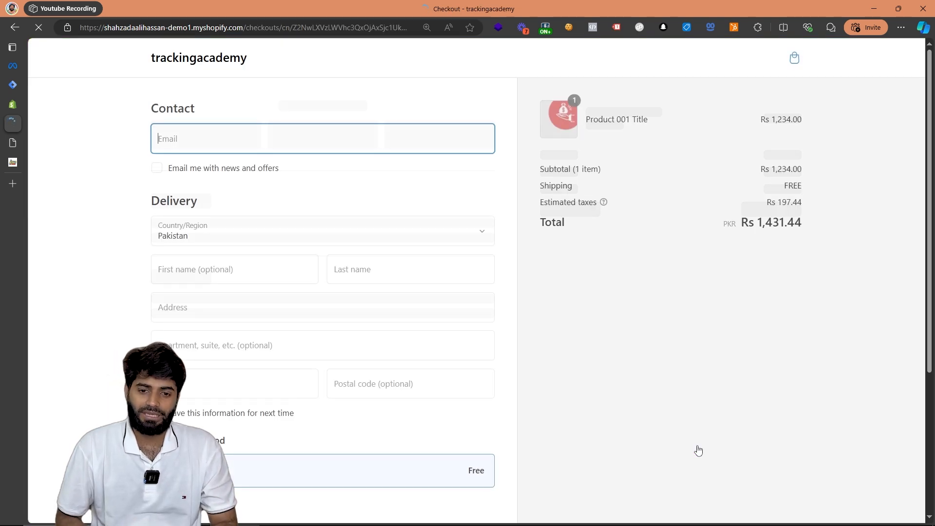
Step: Examine the InitiateCheckout event in Meta Pixel Helper on the checkout page, including its content IDs, content name, contents, currency and value
click(594, 30)
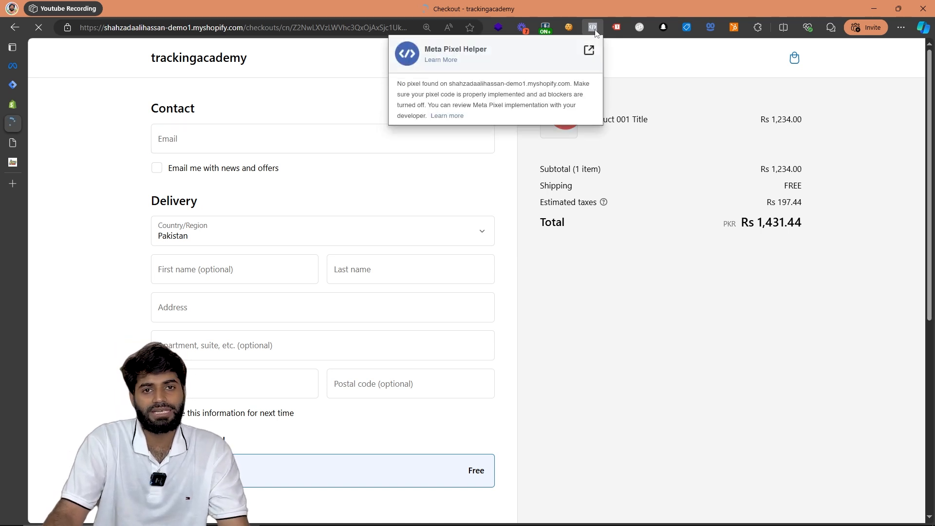
click(452, 133)
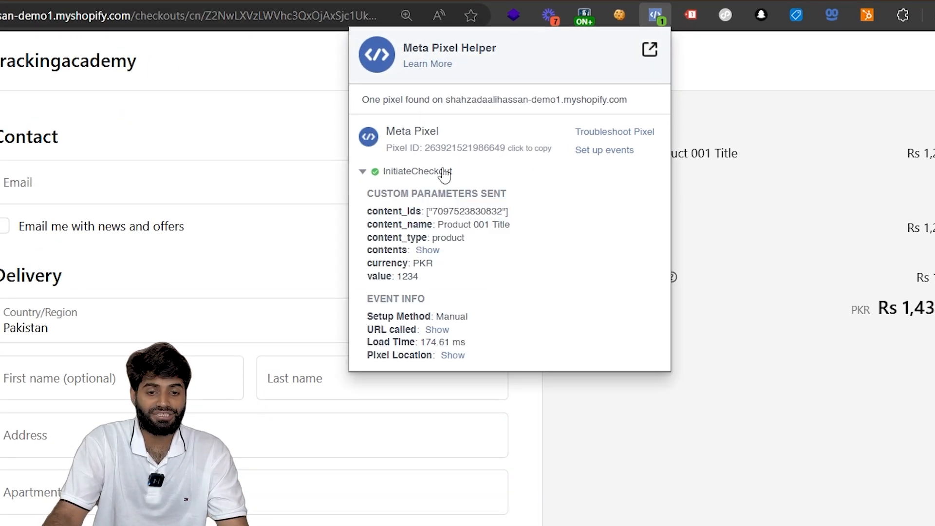
click(428, 250)
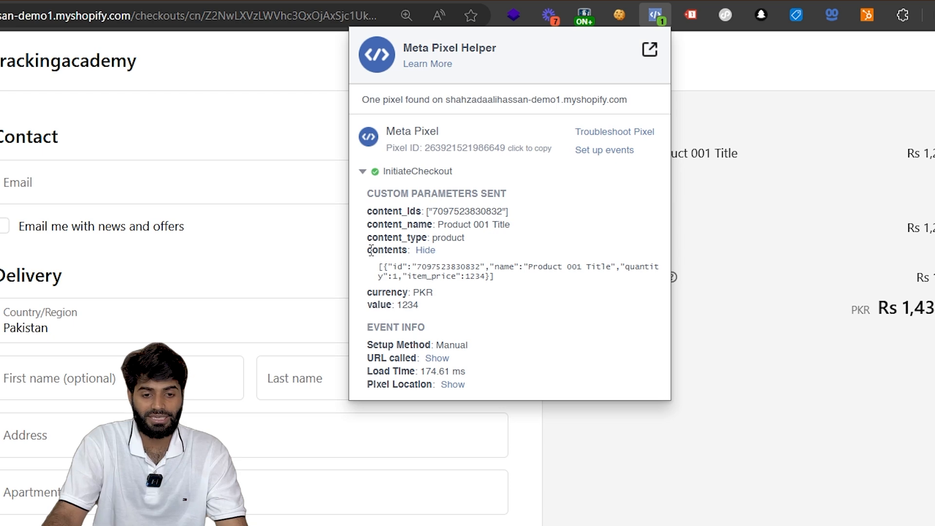
drag(372, 249, 533, 277)
drag(368, 213, 511, 225)
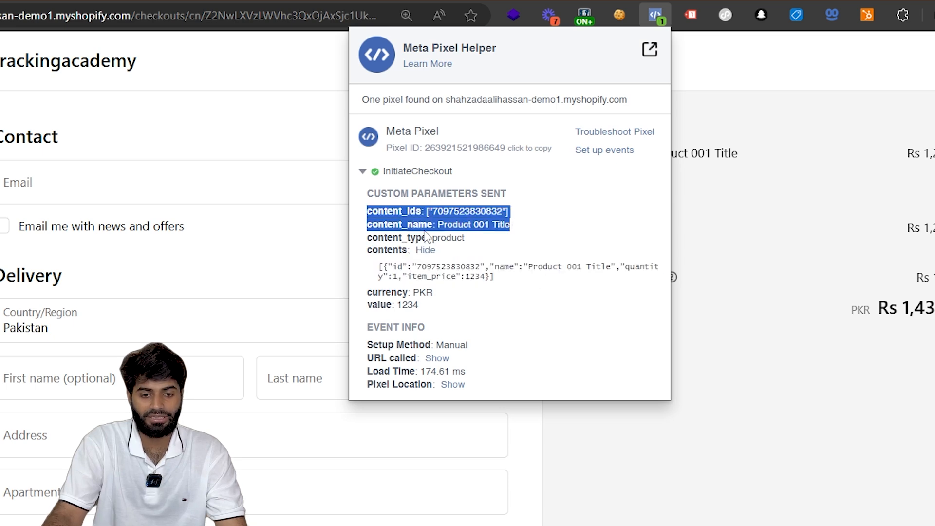
drag(367, 292, 446, 308)
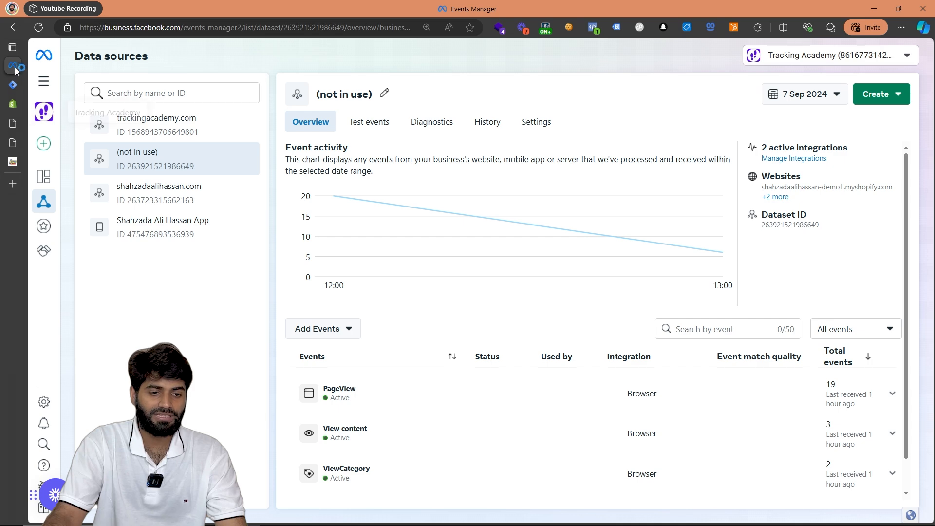
Step: Start a website test in Test events for the (not in use) dataset using the Shopify store's URL, and proceed from the store's cart to checkout
click(383, 125)
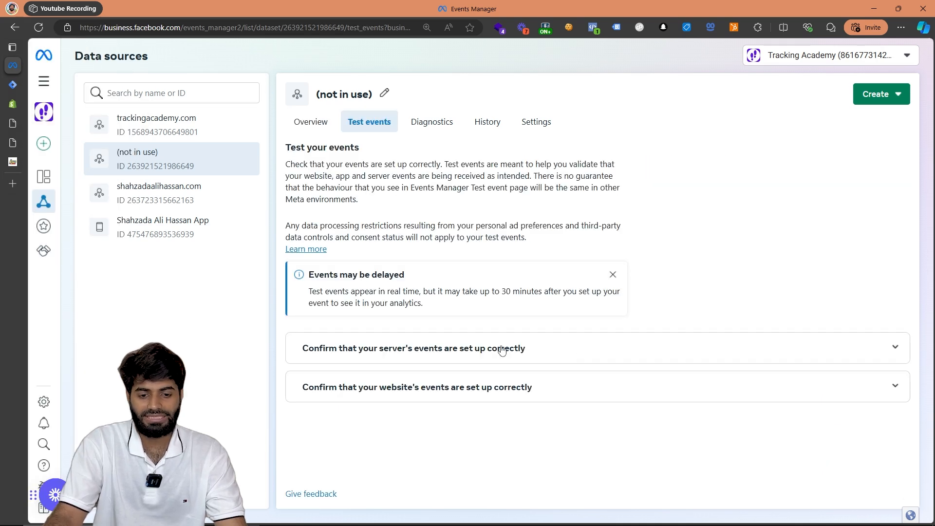
click(496, 384)
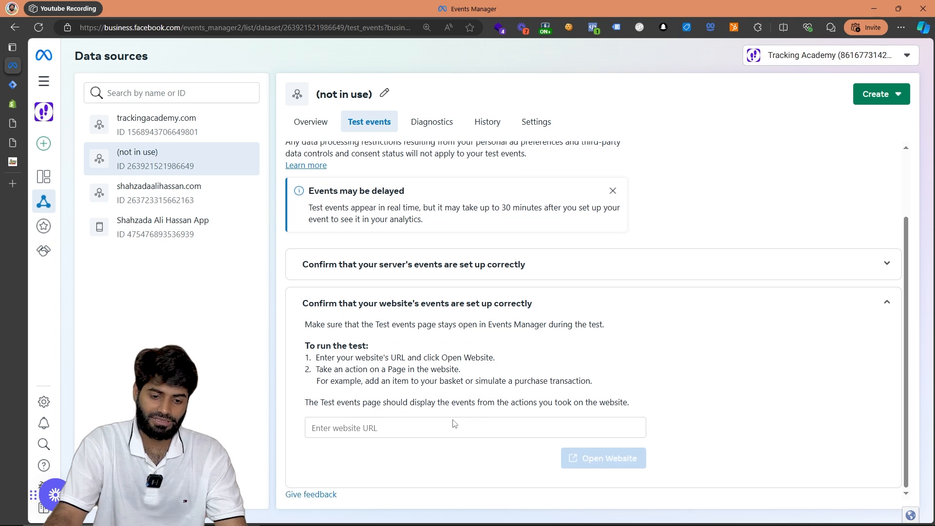
click(411, 426)
click(432, 372)
click(579, 458)
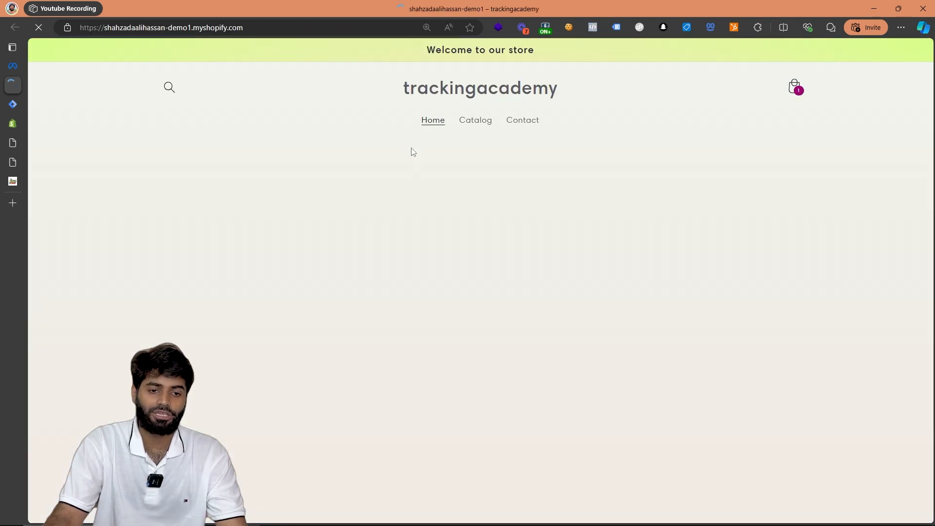
click(792, 89)
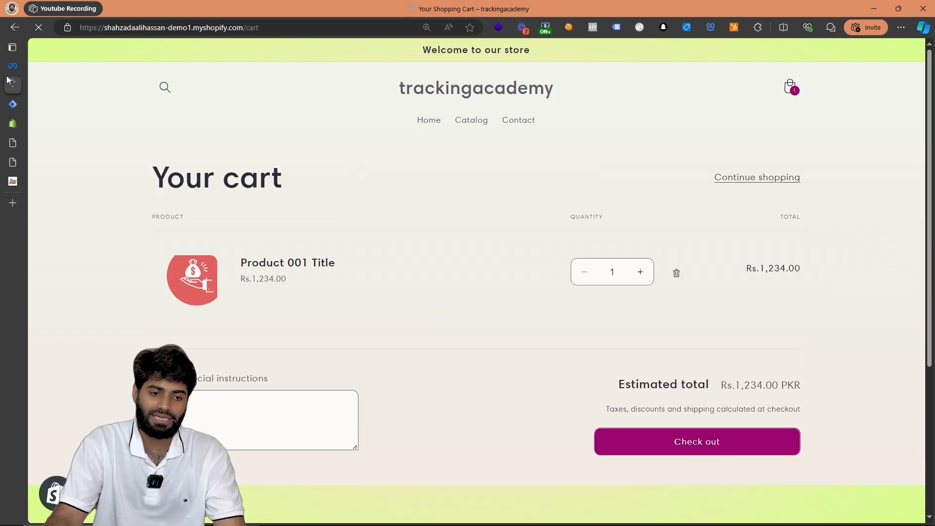
Step: Return to Events Manager and examine the full parameters of the received Initiate checkout event, including value, currency, content IDs and contents
mouse_move(7, 71)
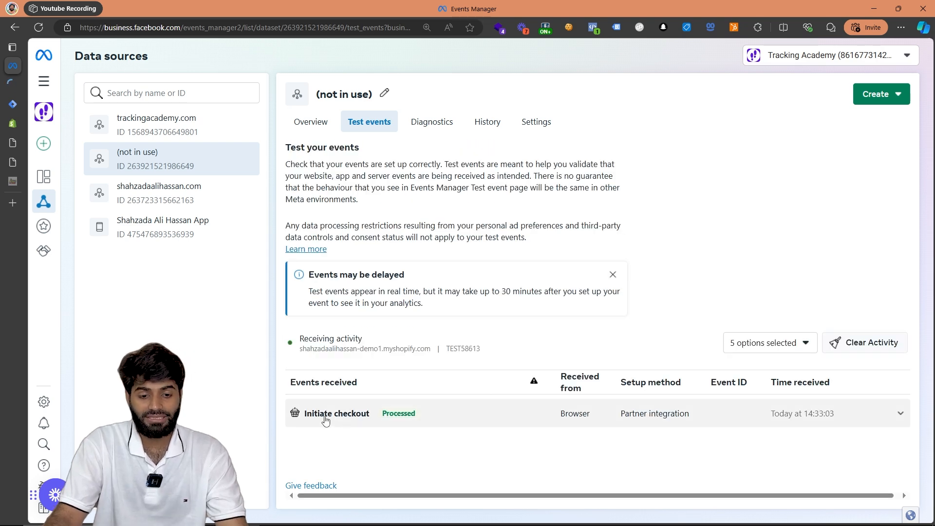
click(441, 417)
scroll(432, 331, down, 2)
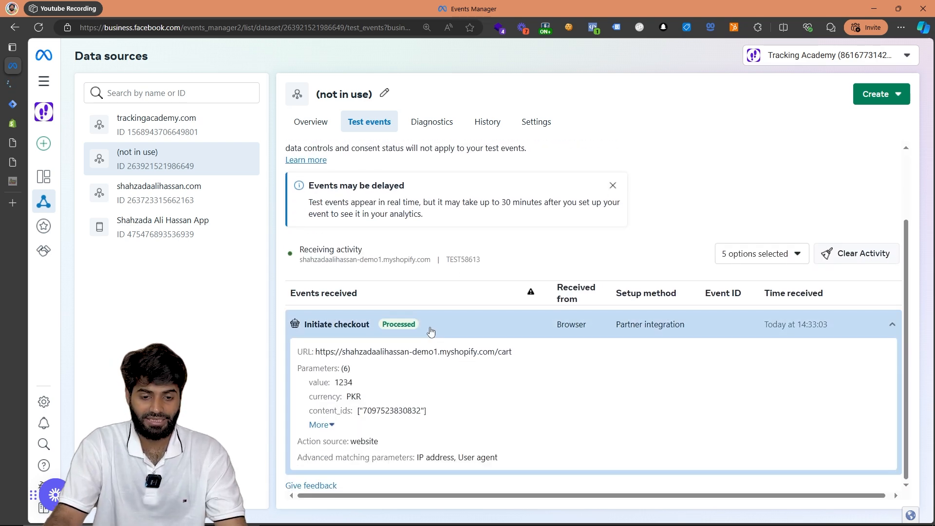
click(321, 425)
scroll(526, 425, down, 1)
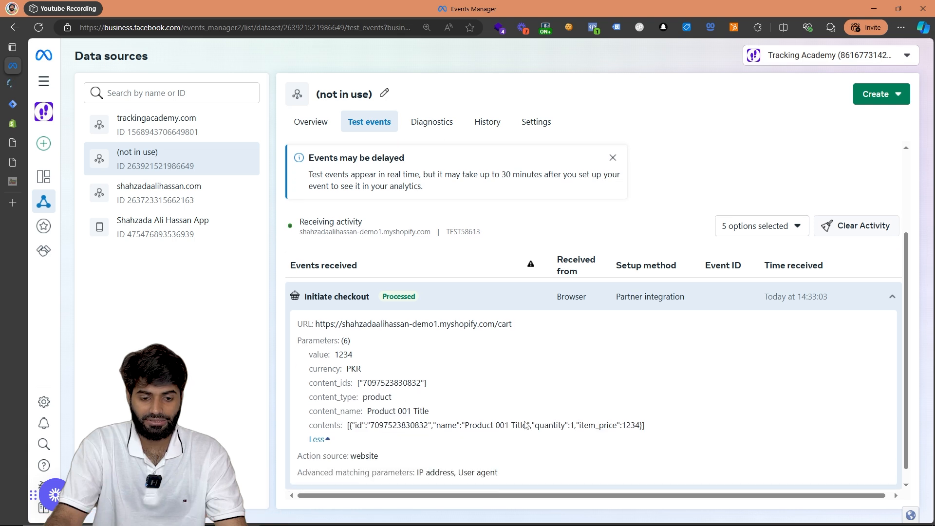